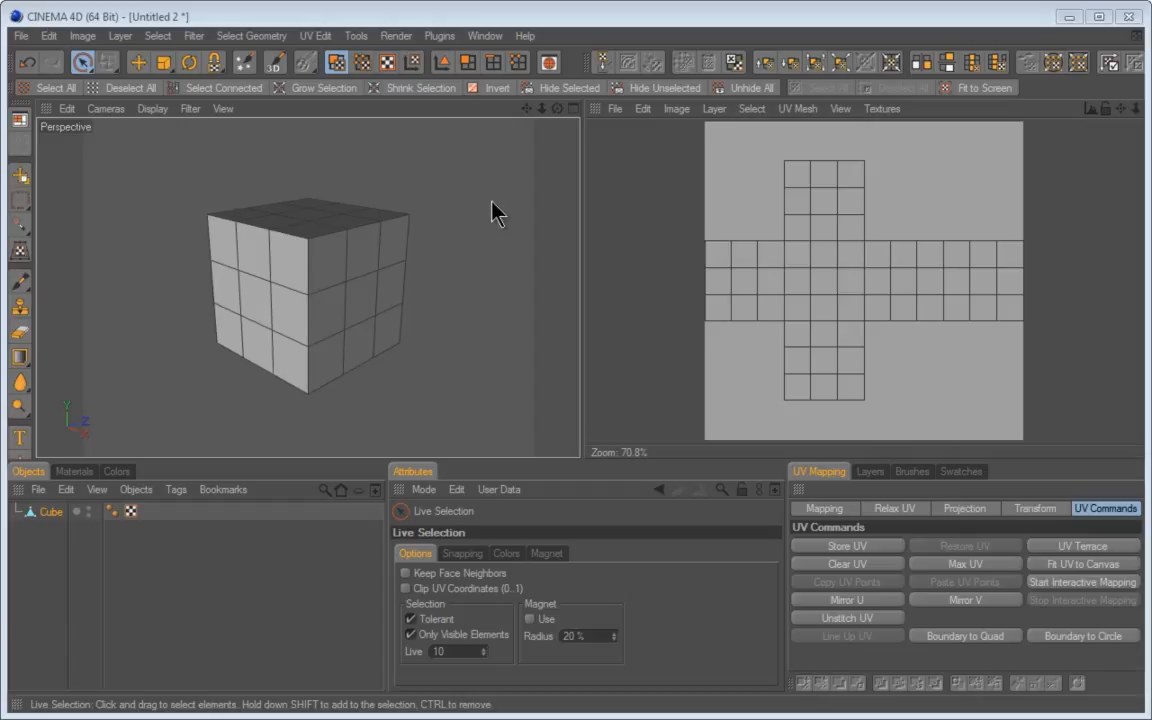
Step: Live-select the polygons of the cube's two visible side faces, and select the top face's points in UV point mode
{"action": "mouse_move", "coordinate": [405, 238]}
{"action": "left_mouse_down"}
{"action": "mouse_move", "coordinate": [324, 265]}
{"action": "mouse_move", "coordinate": [248, 265]}
{"action": "mouse_move", "coordinate": [236, 254]}
{"action": "mouse_move", "coordinate": [238, 316]}
{"action": "mouse_move", "coordinate": [290, 340]}
{"action": "mouse_move", "coordinate": [378, 303]}
{"action": "mouse_move", "coordinate": [334, 350]}
{"action": "left_mouse_up"}
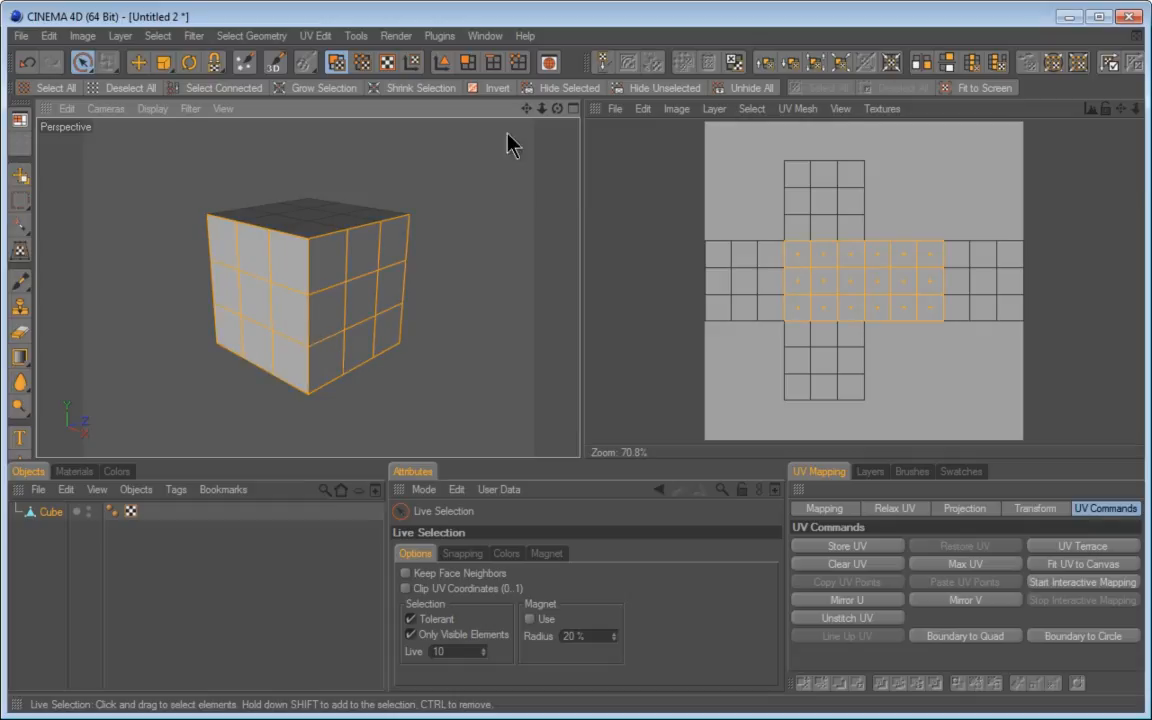
{"action": "left_click", "coordinate": [362, 63]}
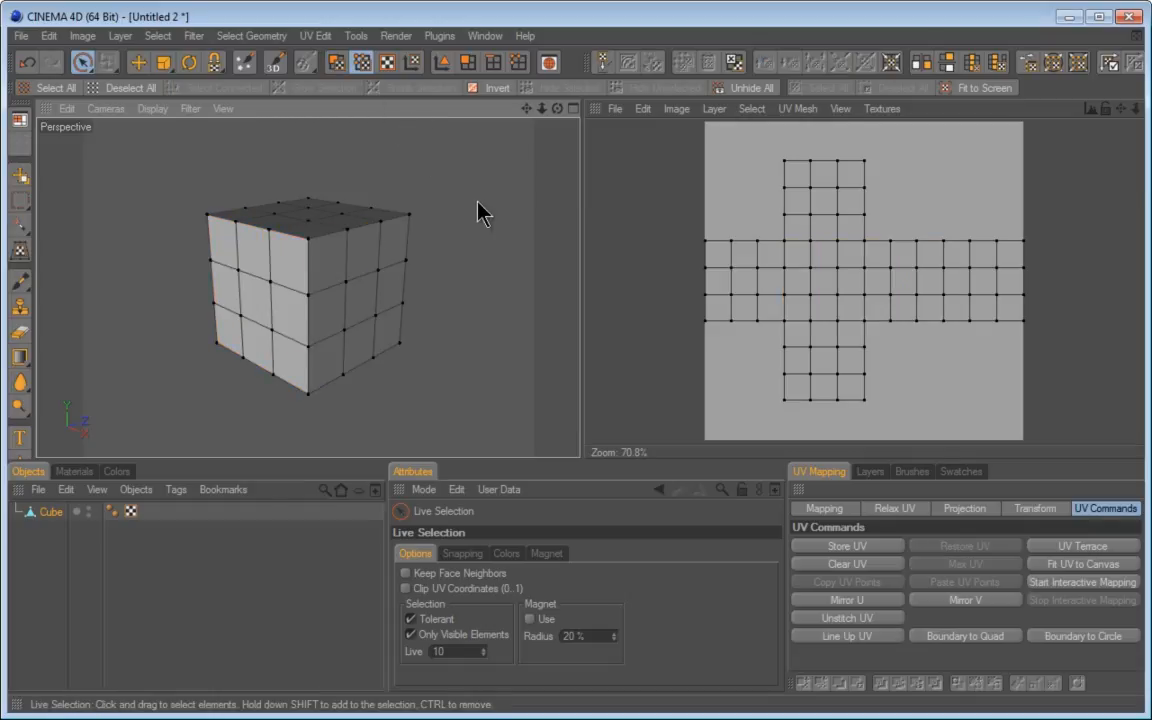
{"action": "mouse_move", "coordinate": [410, 215]}
{"action": "left_mouse_down"}
{"action": "mouse_move", "coordinate": [303, 257]}
{"action": "mouse_move", "coordinate": [303, 386]}
{"action": "mouse_move", "coordinate": [397, 360]}
{"action": "mouse_move", "coordinate": [404, 314]}
{"action": "mouse_move", "coordinate": [345, 300]}
{"action": "left_mouse_up"}
{"action": "mouse_move", "coordinate": [694, 242]}
{"action": "left_mouse_down"}
{"action": "mouse_move", "coordinate": [783, 243]}
{"action": "mouse_move", "coordinate": [781, 168]}
{"action": "mouse_move", "coordinate": [866, 175]}
{"action": "mouse_move", "coordinate": [866, 243]}
{"action": "mouse_move", "coordinate": [797, 249]}
{"action": "mouse_move", "coordinate": [851, 213]}
{"action": "left_mouse_up"}
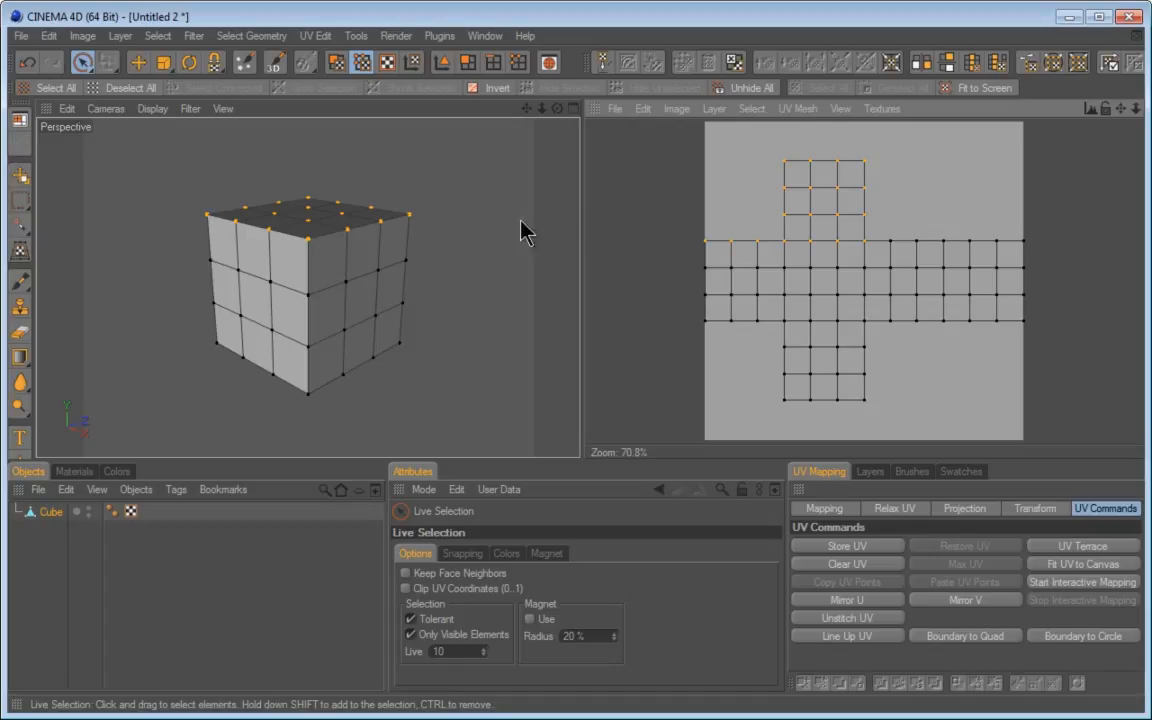
Step: Deselect all points in both the perspective view and the UV mesh
{"action": "left_click", "coordinate": [497, 237]}
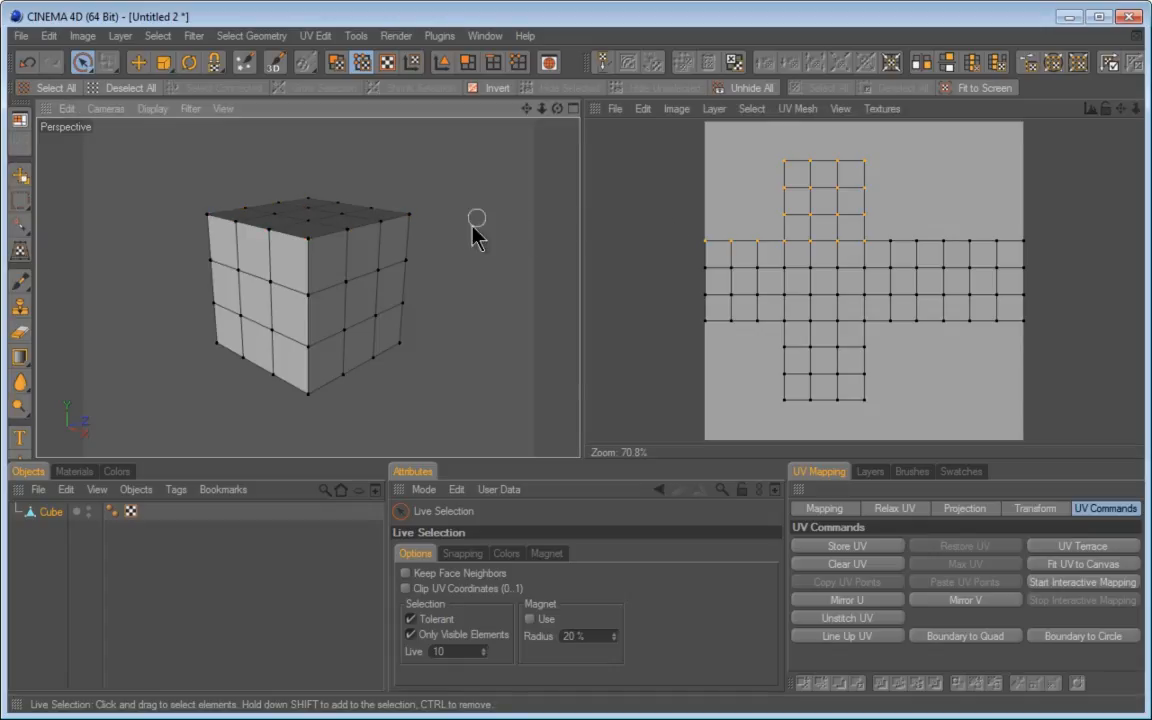
{"action": "left_click", "coordinate": [695, 213]}
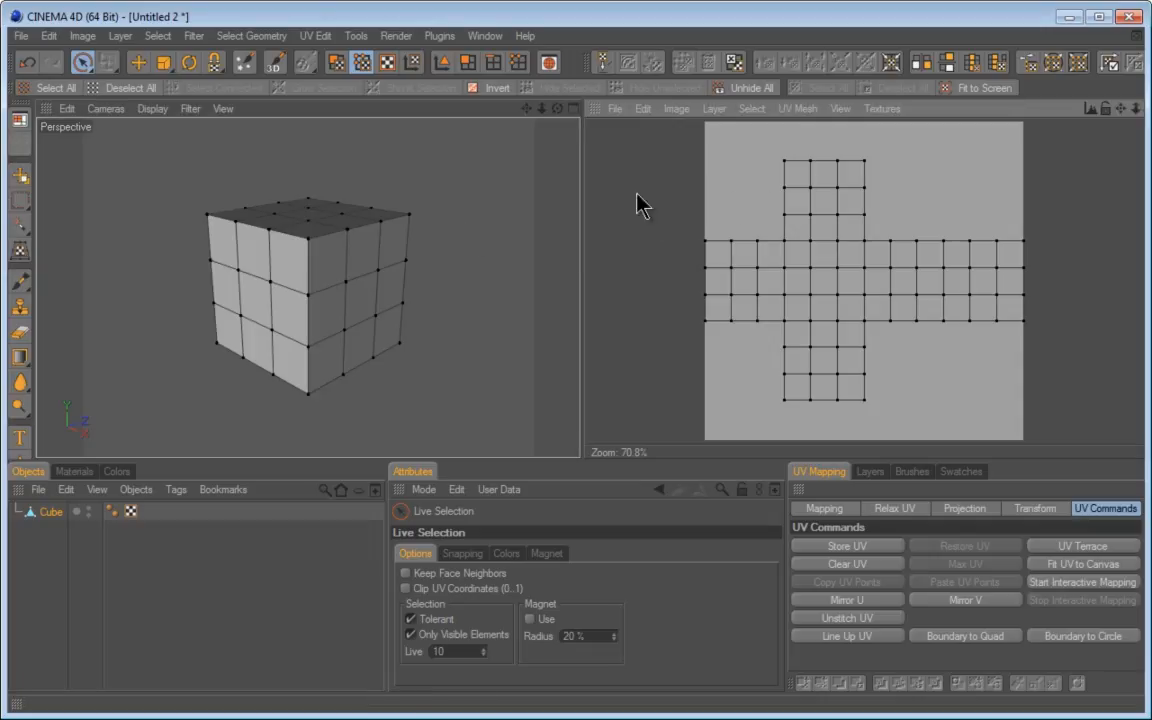
{"action": "left_click", "coordinate": [490, 228]}
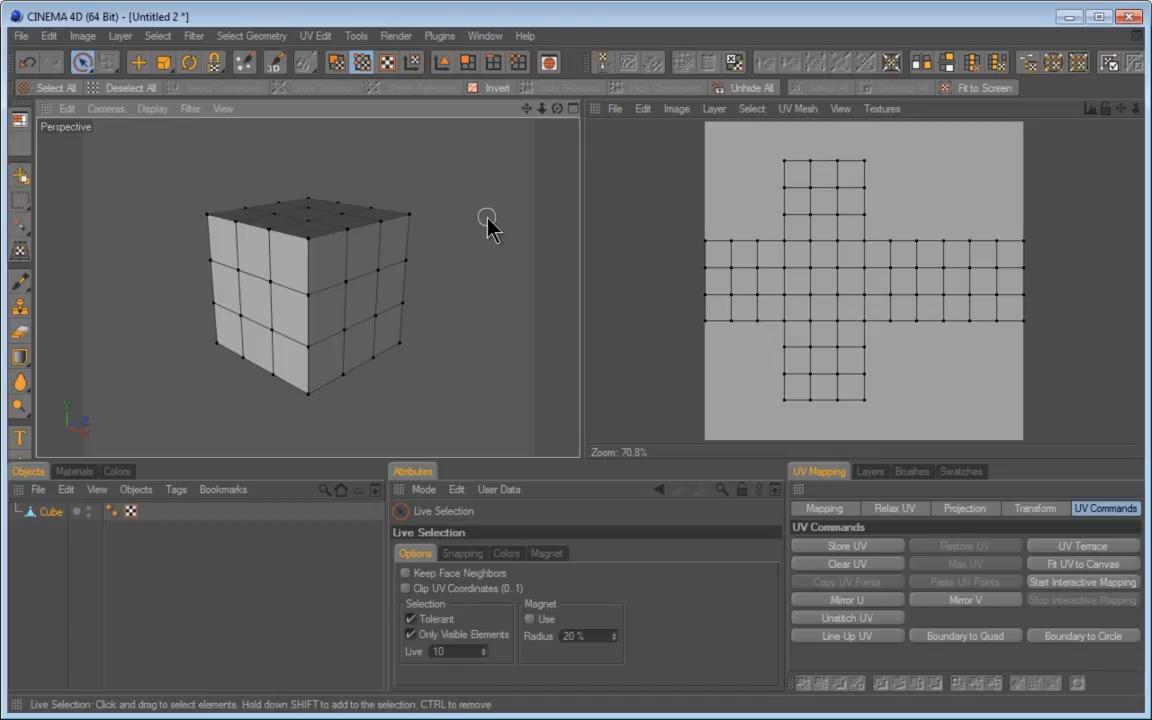
Step: Resize the Live Selection brush interactively and through its Live value, ending at a radius of 17
{"action": "middle_click_drag", "start_coordinate": [488, 228], "coordinate": [486, 240]}
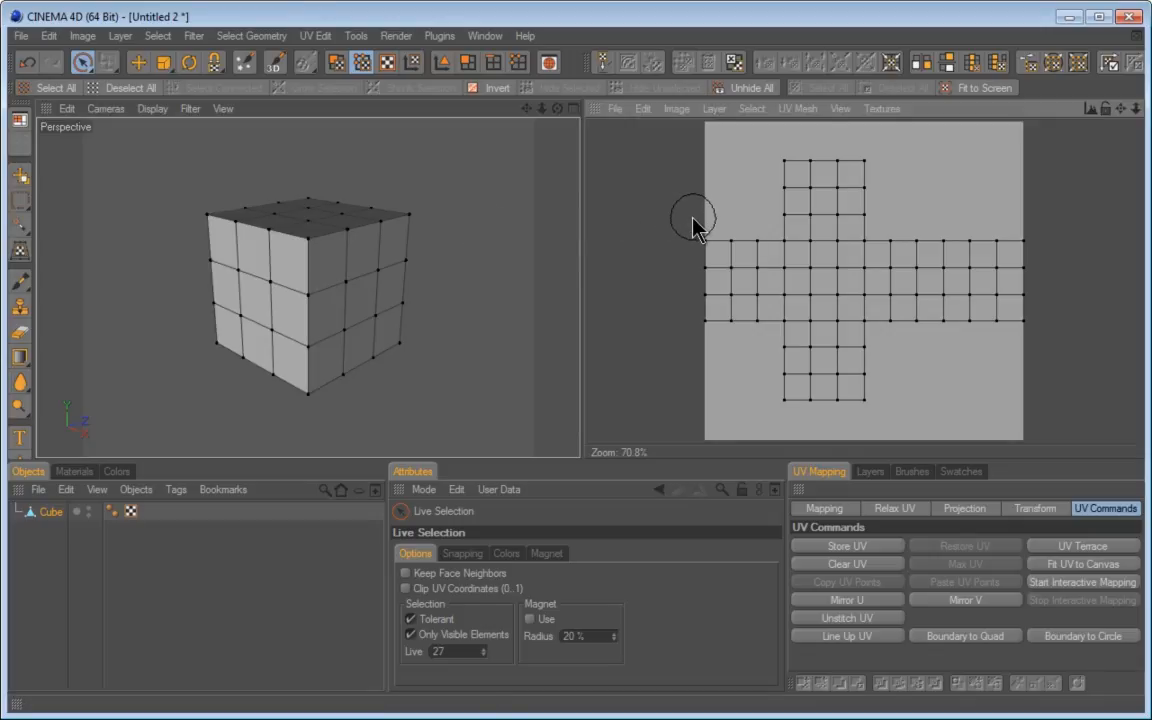
{"action": "middle_click_drag", "start_coordinate": [697, 228], "coordinate": [697, 228]}
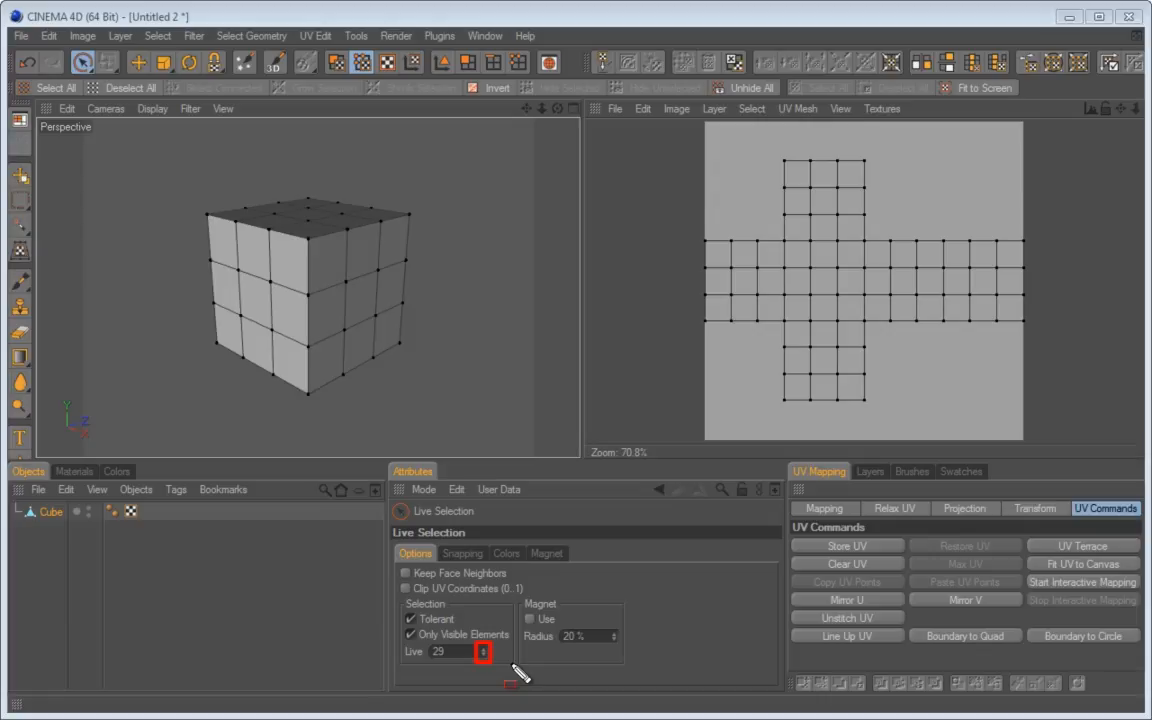
{"action": "key", "text": "Escape"}
{"action": "left_click_drag", "start_coordinate": [484, 651], "coordinate": [484, 652]}
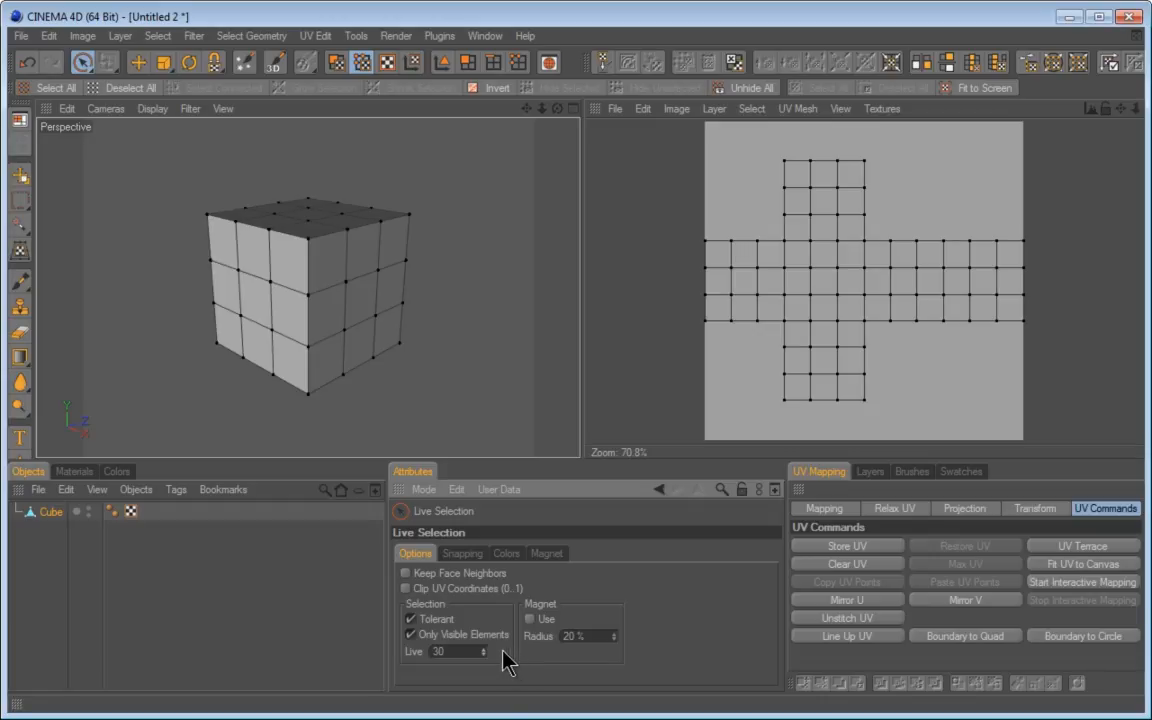
{"action": "left_click_drag", "start_coordinate": [484, 650], "coordinate": [484, 656]}
{"action": "left_click_drag", "start_coordinate": [484, 651], "coordinate": [484, 653]}
{"action": "left_click", "coordinate": [484, 654]}
{"action": "left_click_drag", "start_coordinate": [484, 651], "coordinate": [484, 650]}
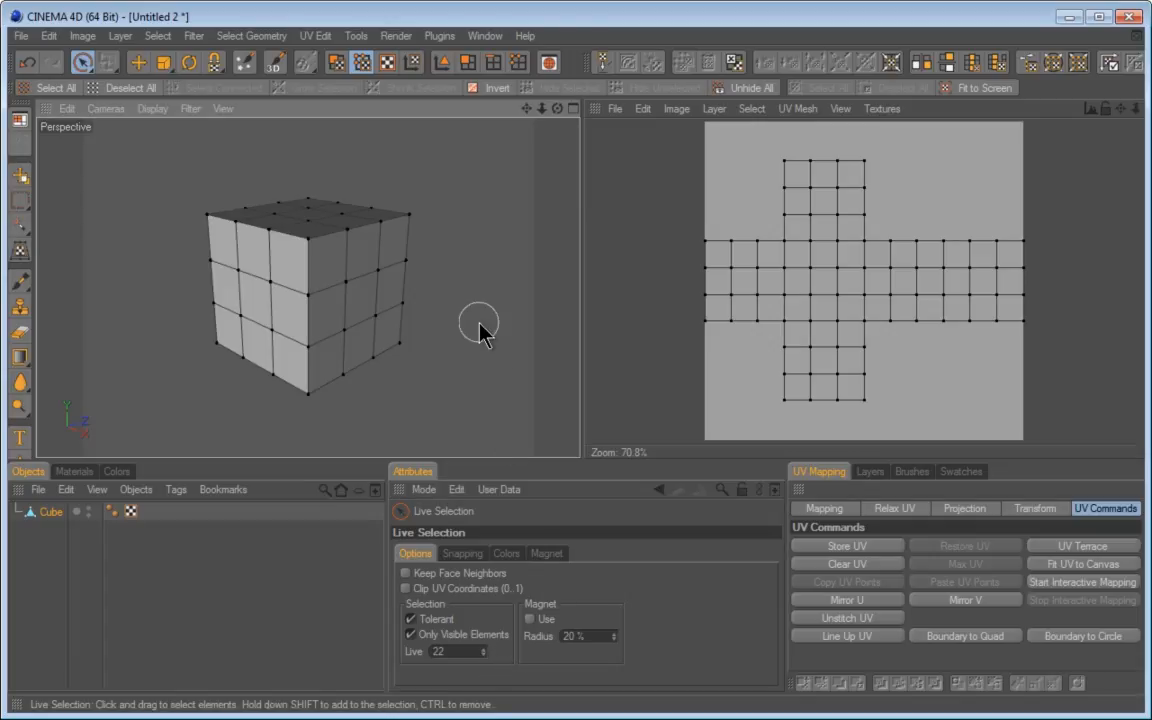
{"action": "middle_click_drag", "start_coordinate": [479, 323], "coordinate": [476, 323]}
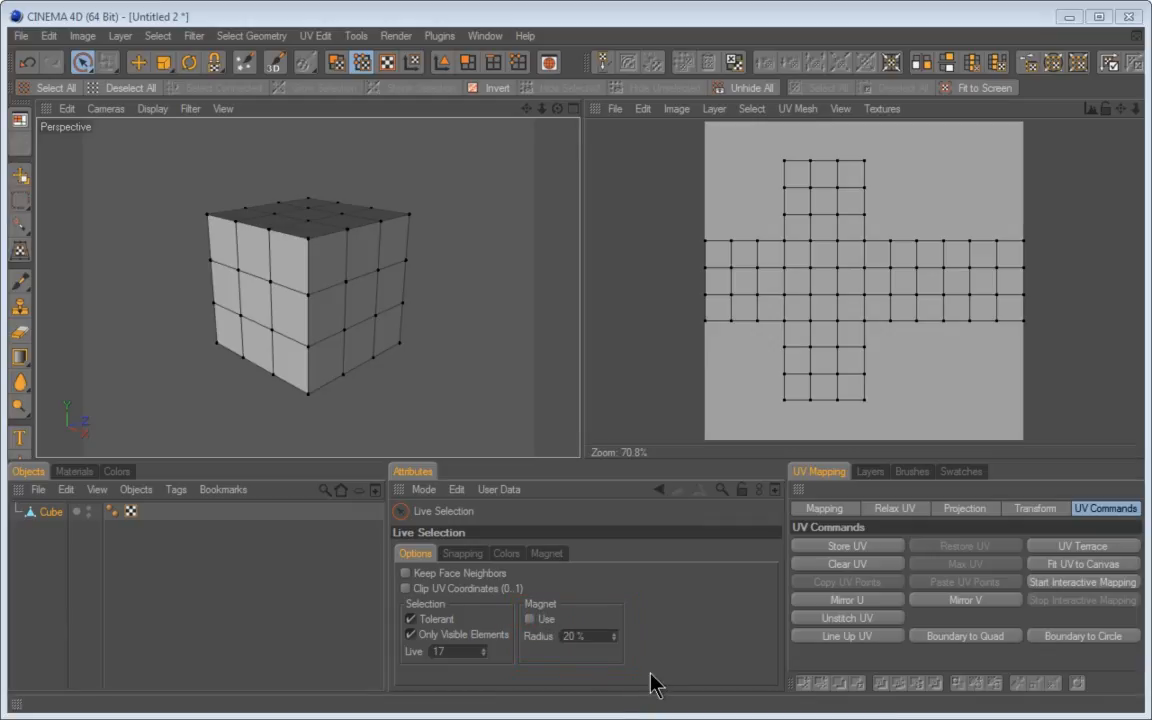
Step: Compare the options of the Move and Live Selection tools, including the Tolerant setting
{"action": "left_click", "coordinate": [138, 62]}
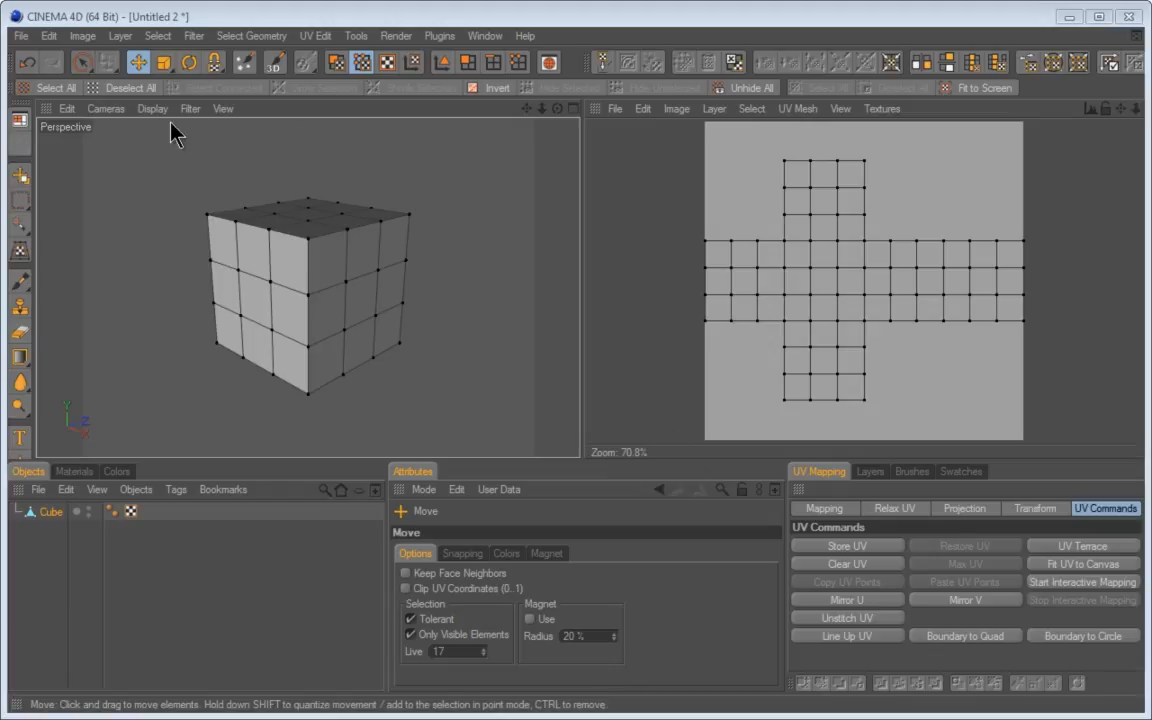
{"action": "left_click", "coordinate": [83, 62]}
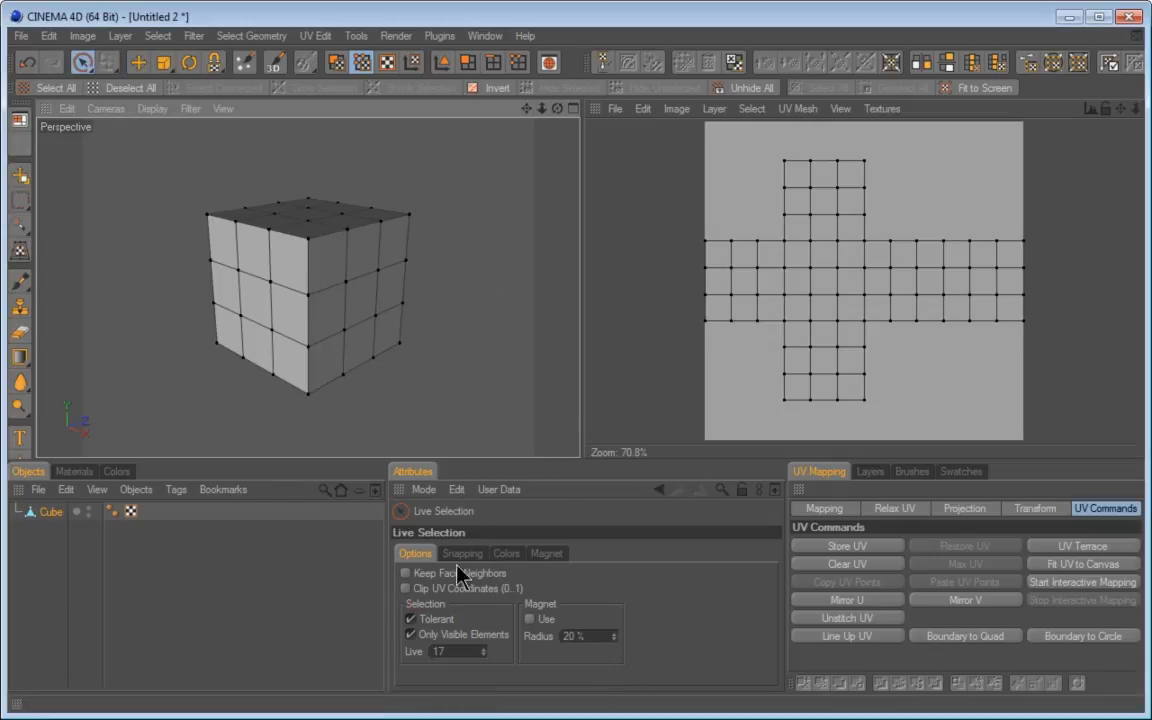
{"action": "key", "text": "ctrl+shift+d"}
{"action": "left_click_drag", "start_coordinate": [388, 626], "coordinate": [466, 630]}
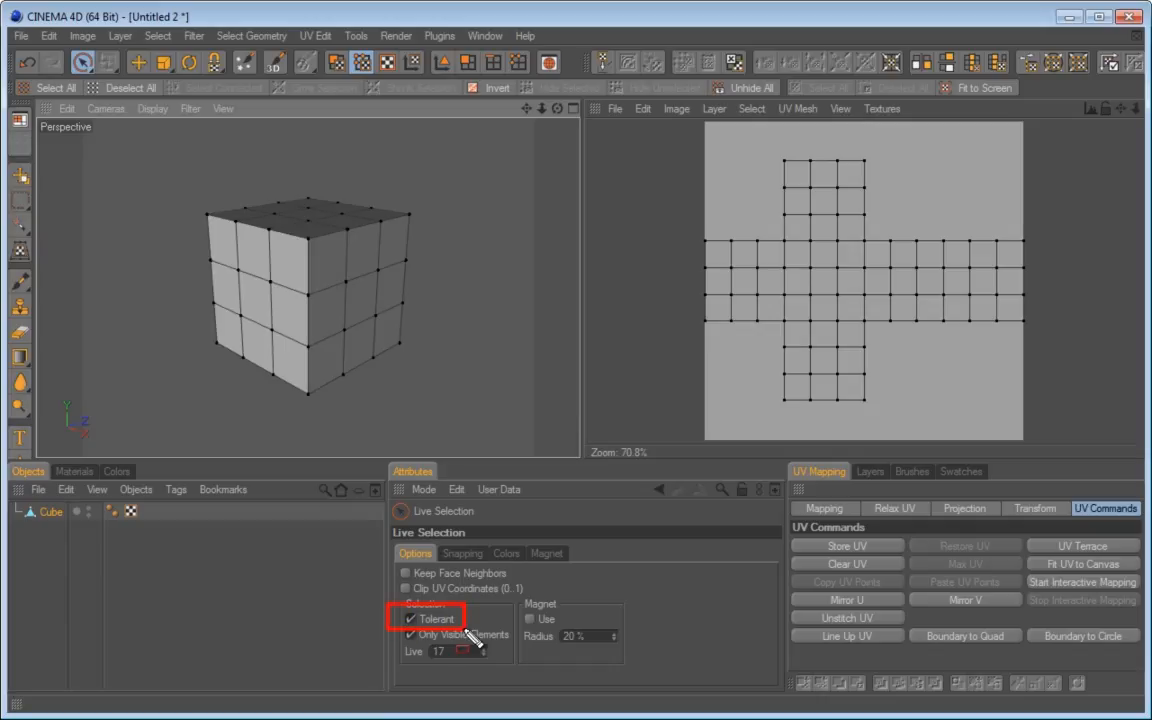
{"action": "key", "text": "Escape"}
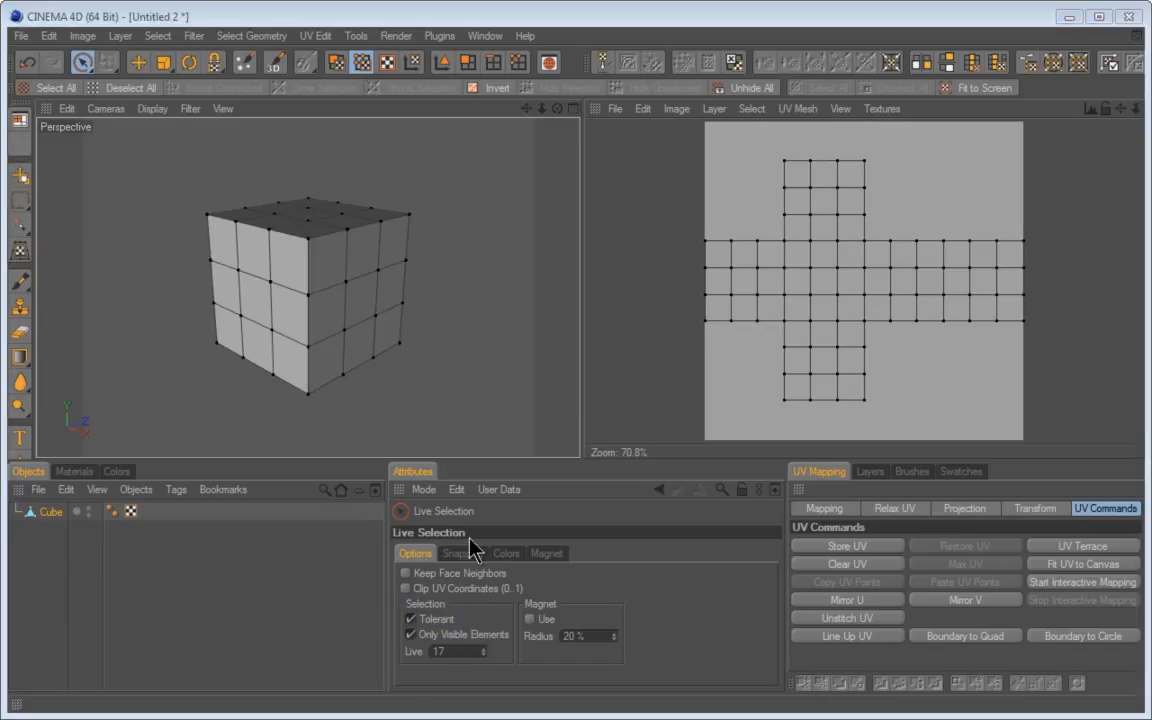
Step: Rectangle-select the horizontal strip of UV polygons in UV polygon mode with Tolerant enabled, clearing the previous selection first
{"action": "left_click", "coordinate": [77, 57]}
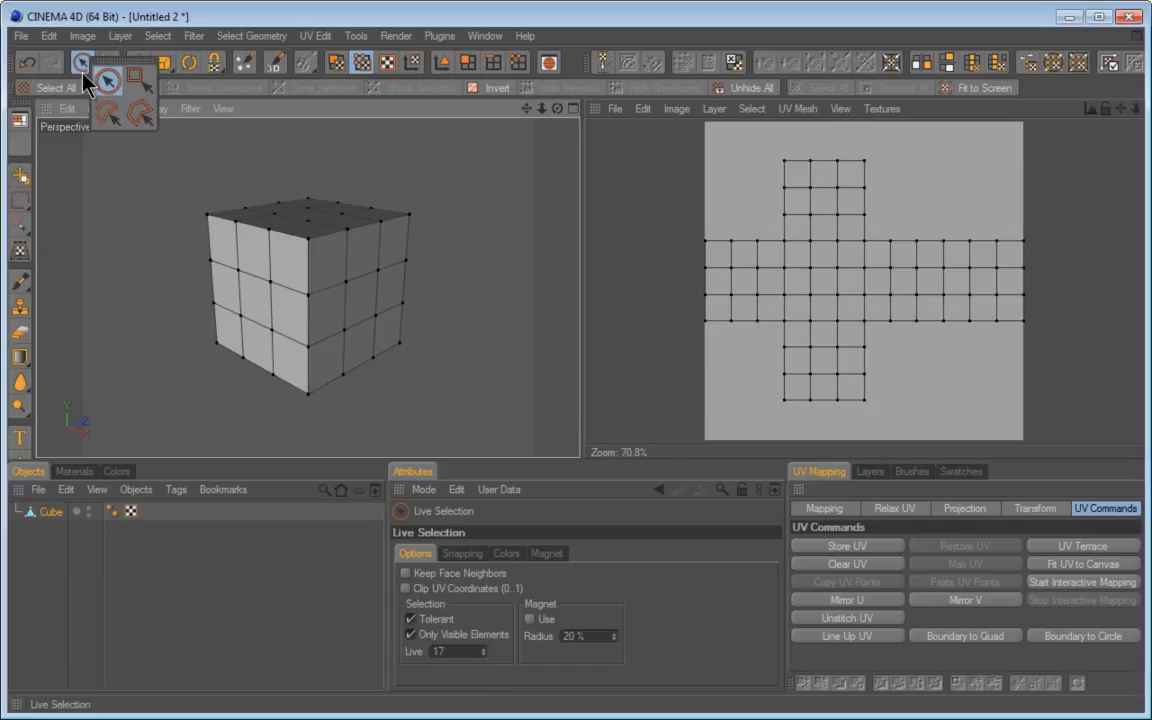
{"action": "left_click", "coordinate": [137, 80]}
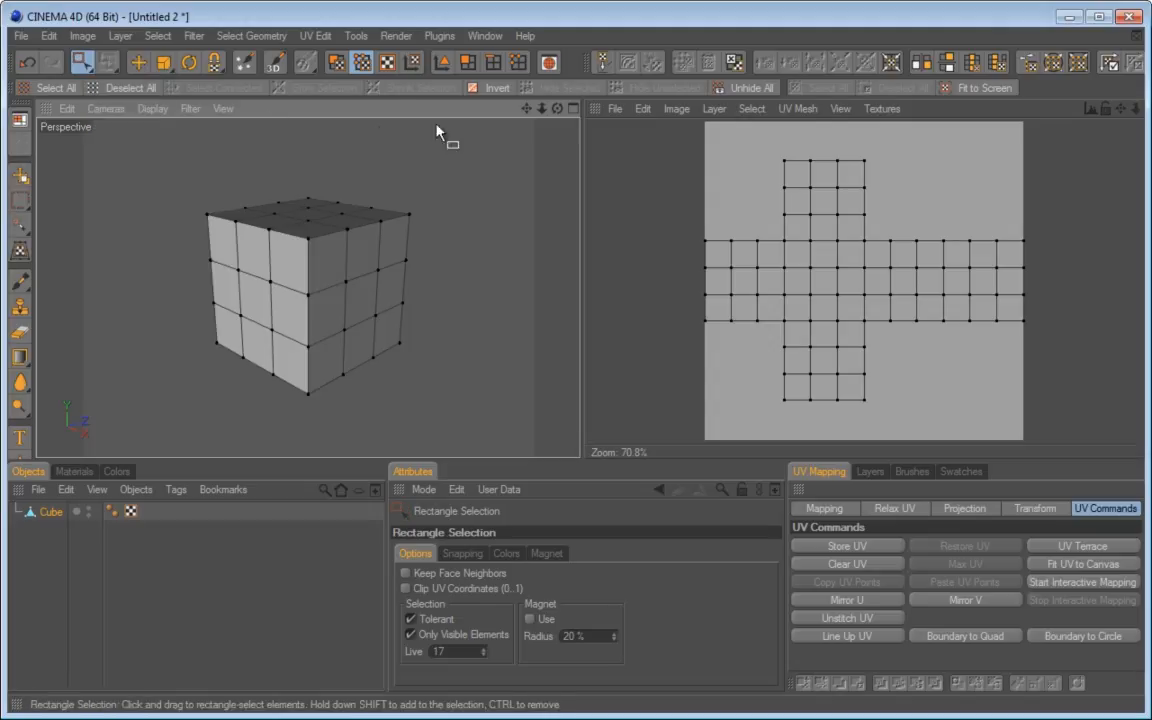
{"action": "left_click", "coordinate": [338, 62]}
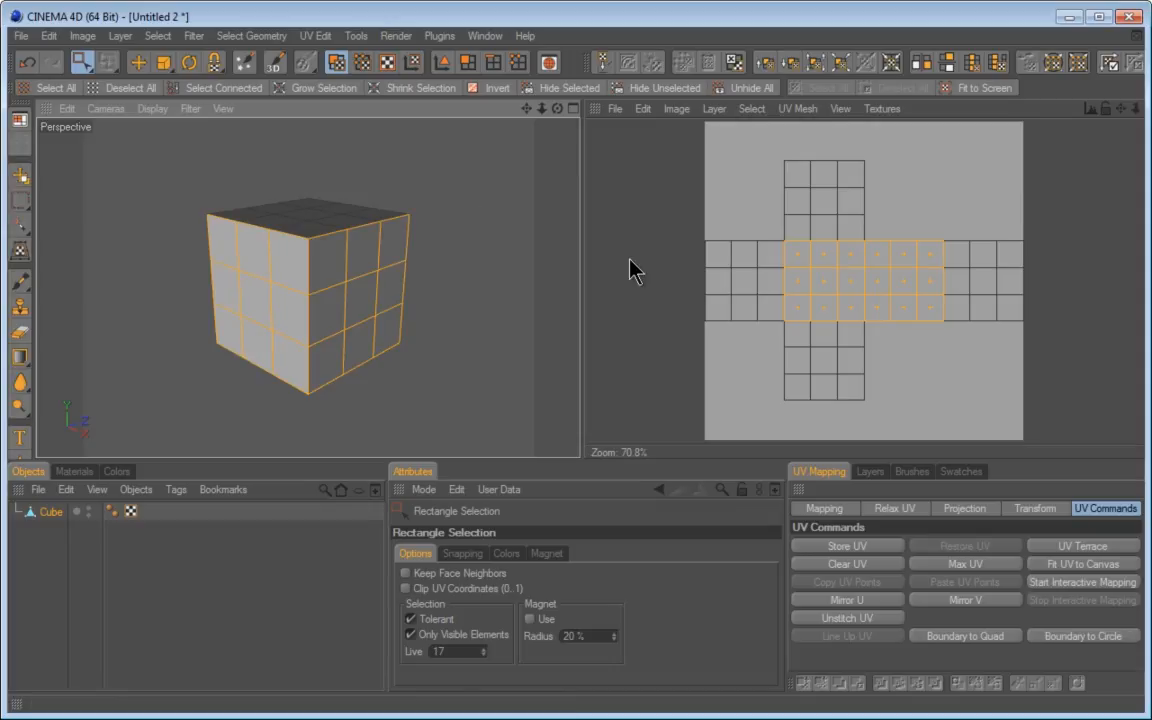
{"action": "left_click_drag", "start_coordinate": [614, 250], "coordinate": [663, 315]}
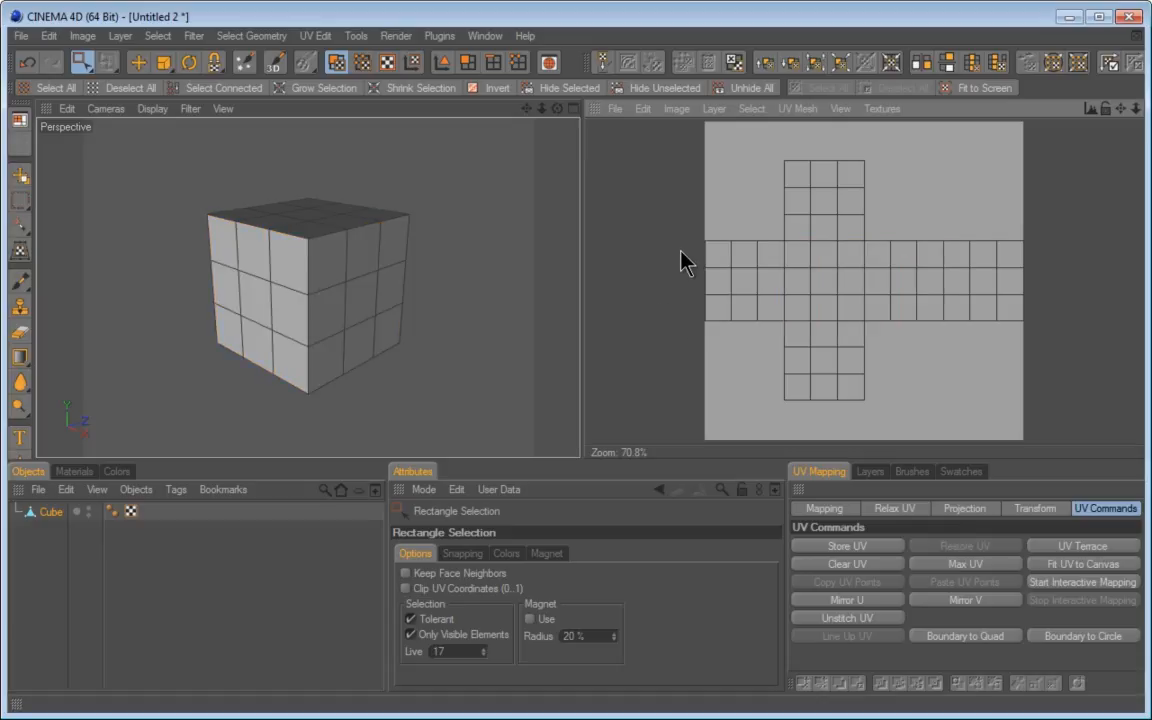
{"action": "left_click_drag", "start_coordinate": [681, 249], "coordinate": [787, 291]}
{"action": "left_click_drag", "start_coordinate": [938, 312], "coordinate": [1050, 322]}
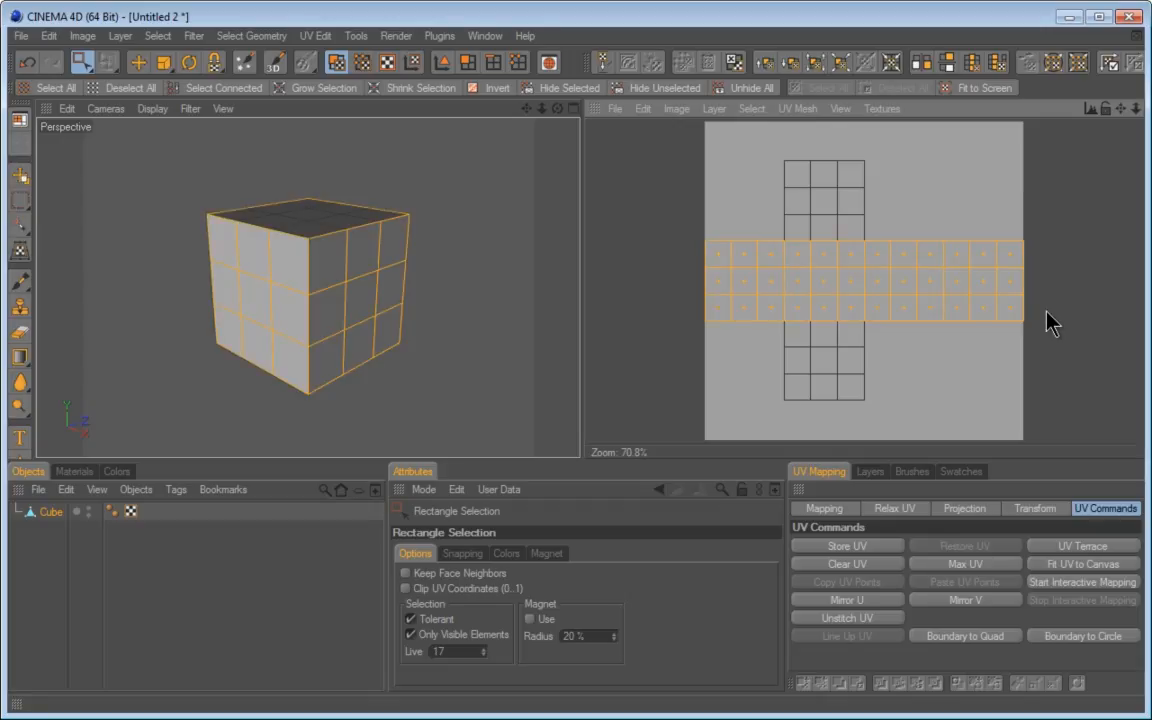
Step: With Tolerant disabled, rectangle-select the UV strip by partly crossing its outer rows, and again by fully enclosing the strip
{"action": "left_click_drag", "start_coordinate": [612, 249], "coordinate": [670, 300]}
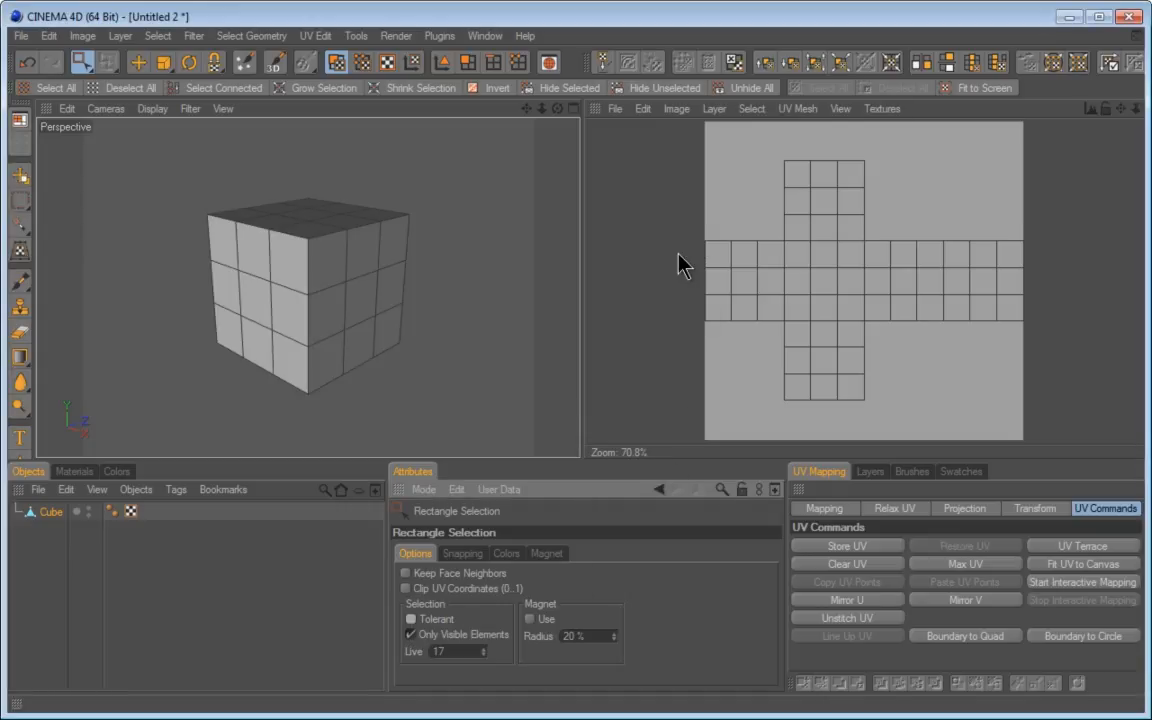
{"action": "left_click_drag", "start_coordinate": [689, 262], "coordinate": [1043, 320]}
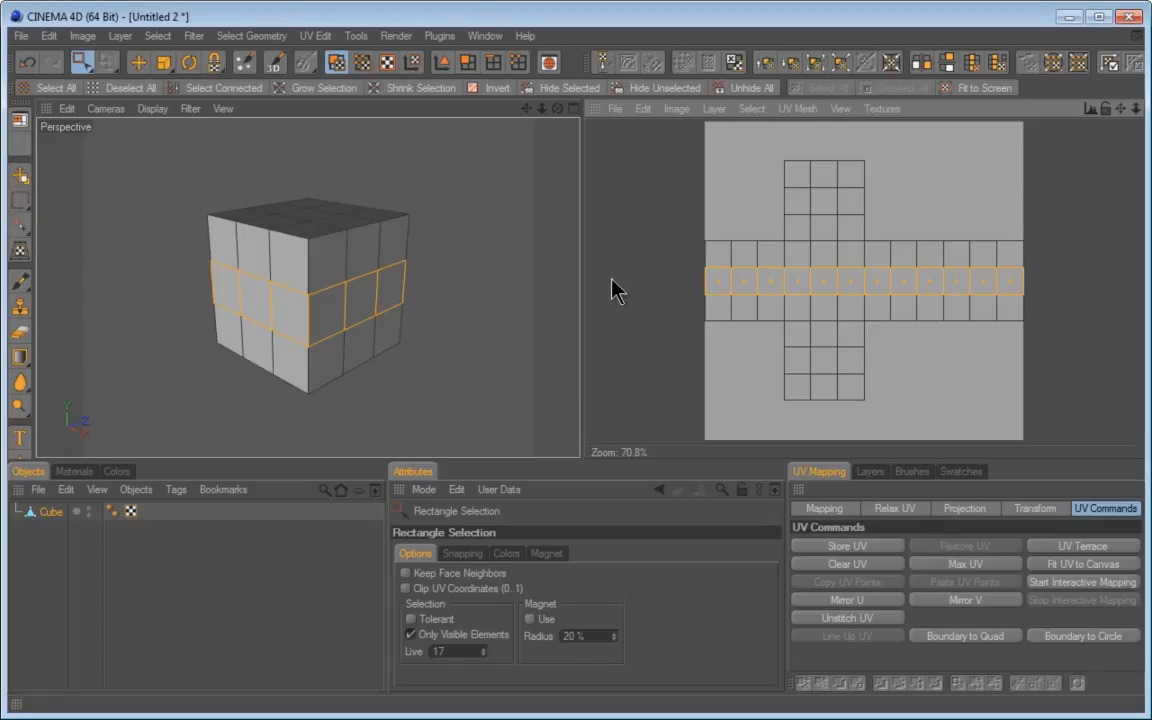
{"action": "left_click", "coordinate": [669, 330]}
{"action": "left_click_drag", "start_coordinate": [687, 224], "coordinate": [1039, 334]}
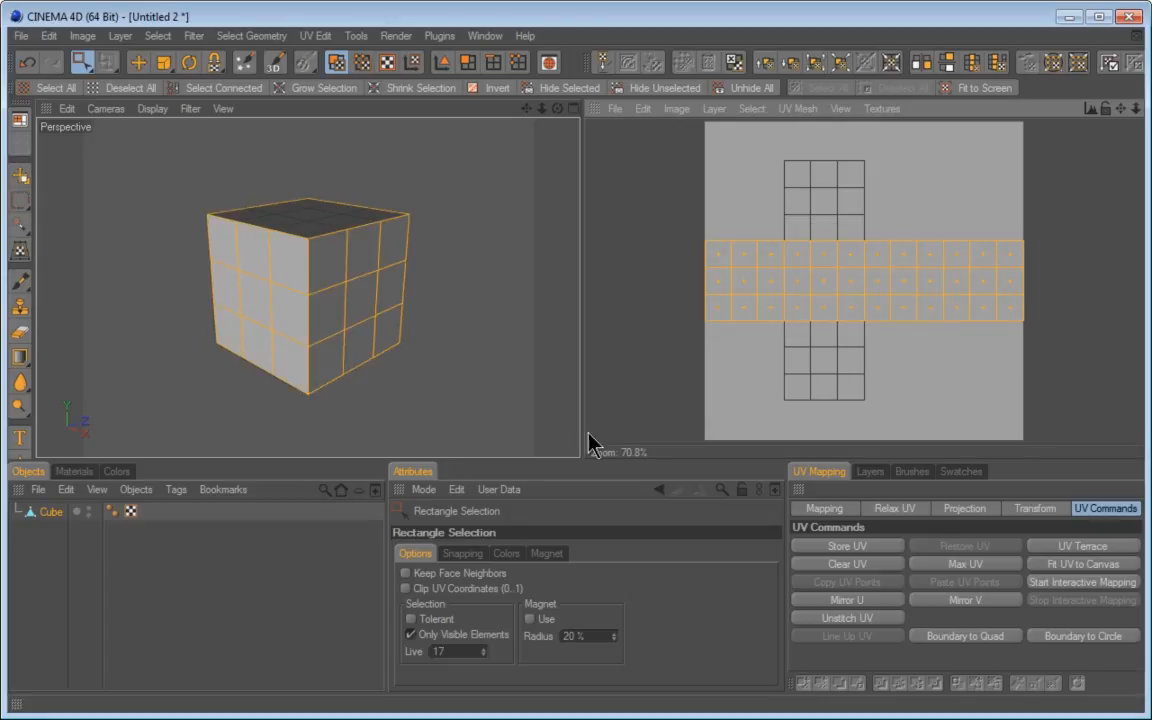
Step: Re-enable Tolerant, clear the selection, and rectangle-select the horizontal UV strip by partly crossing its outer rows
{"action": "left_click", "coordinate": [410, 619]}
{"action": "left_click_drag", "start_coordinate": [604, 311], "coordinate": [697, 318]}
{"action": "left_click_drag", "start_coordinate": [677, 250], "coordinate": [1047, 310]}
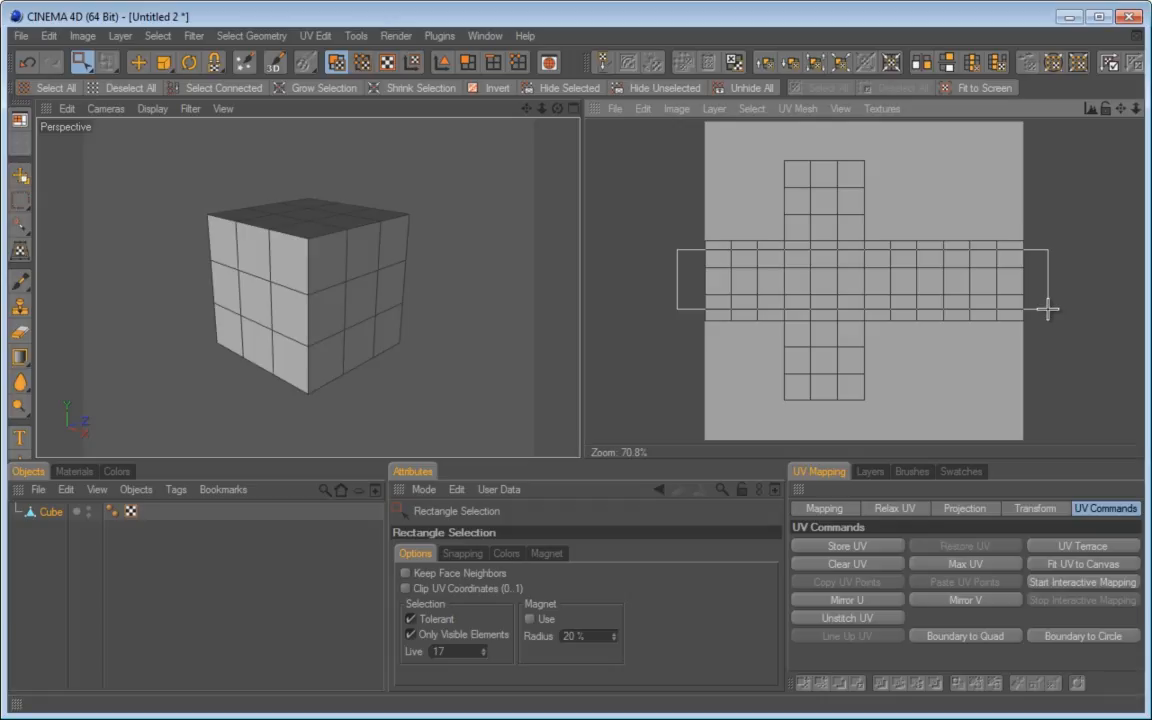
{"action": "left_click_drag", "start_coordinate": [1047, 310], "coordinate": [1047, 310]}
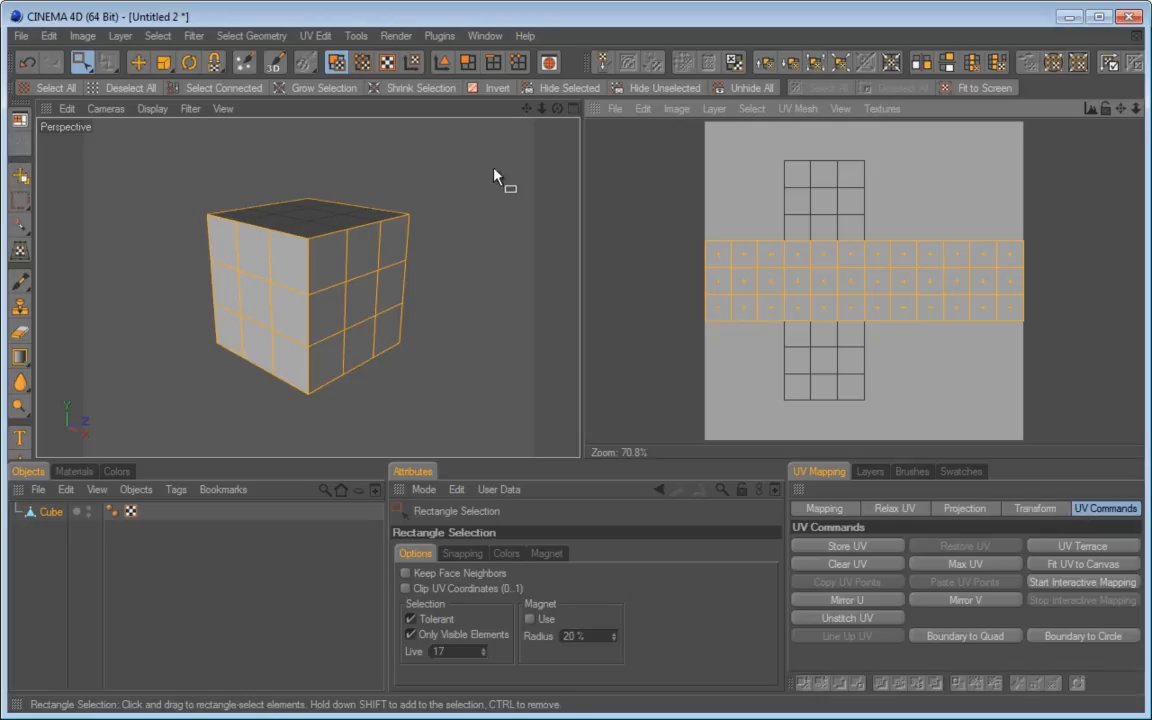
Step: Clear the selection and rectangle-select only the cube's front-facing side in the perspective view
{"action": "left_click_drag", "start_coordinate": [557, 109], "coordinate": [580, 450]}
{"action": "left_click_drag", "start_coordinate": [441, 171], "coordinate": [500, 221]}
{"action": "left_click_drag", "start_coordinate": [230, 259], "coordinate": [366, 360]}
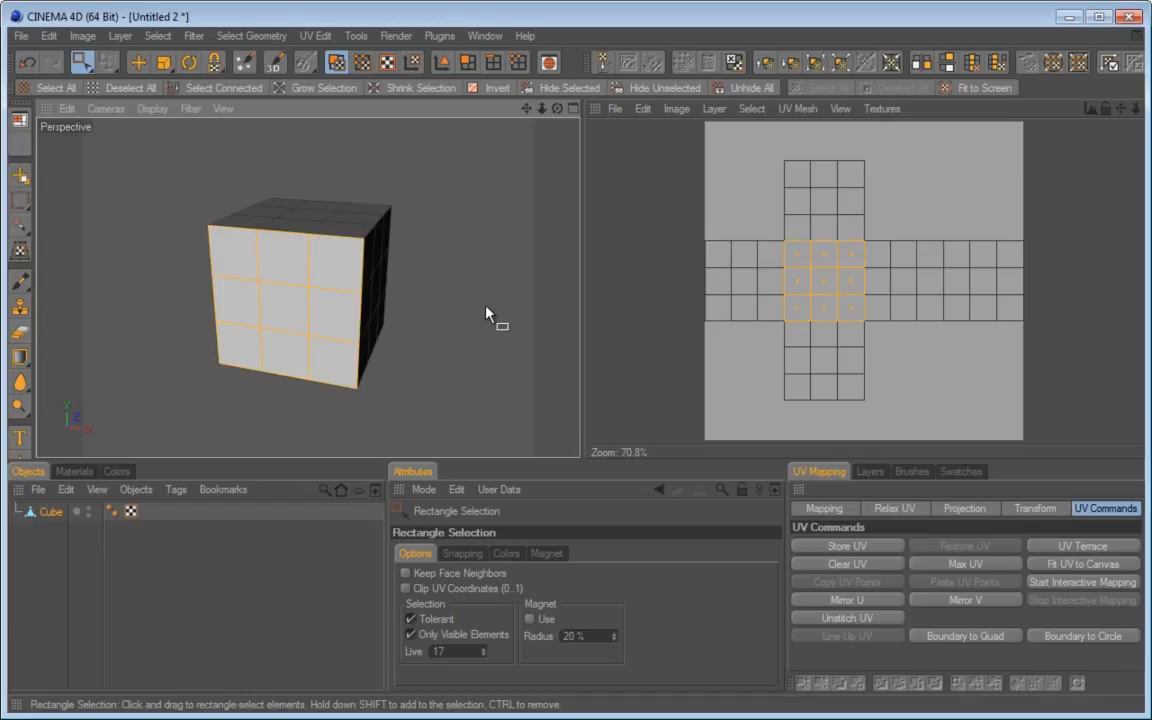
Step: Clear the selection and use Live Selection to select the cube's top face polygons in the perspective view
{"action": "left_click_drag", "start_coordinate": [557, 108], "coordinate": [581, 458]}
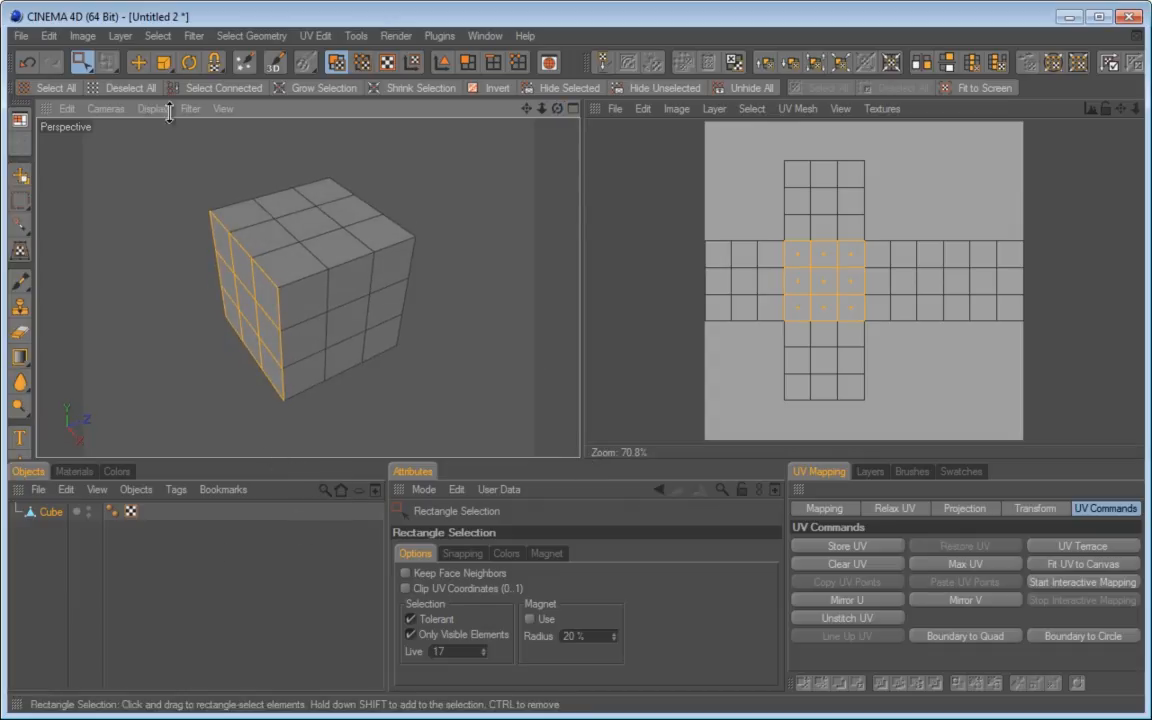
{"action": "mouse_move", "coordinate": [83, 62]}
{"action": "left_mouse_down"}
{"action": "mouse_move", "coordinate": [80, 82]}
{"action": "mouse_move", "coordinate": [92, 80]}
{"action": "left_mouse_up"}
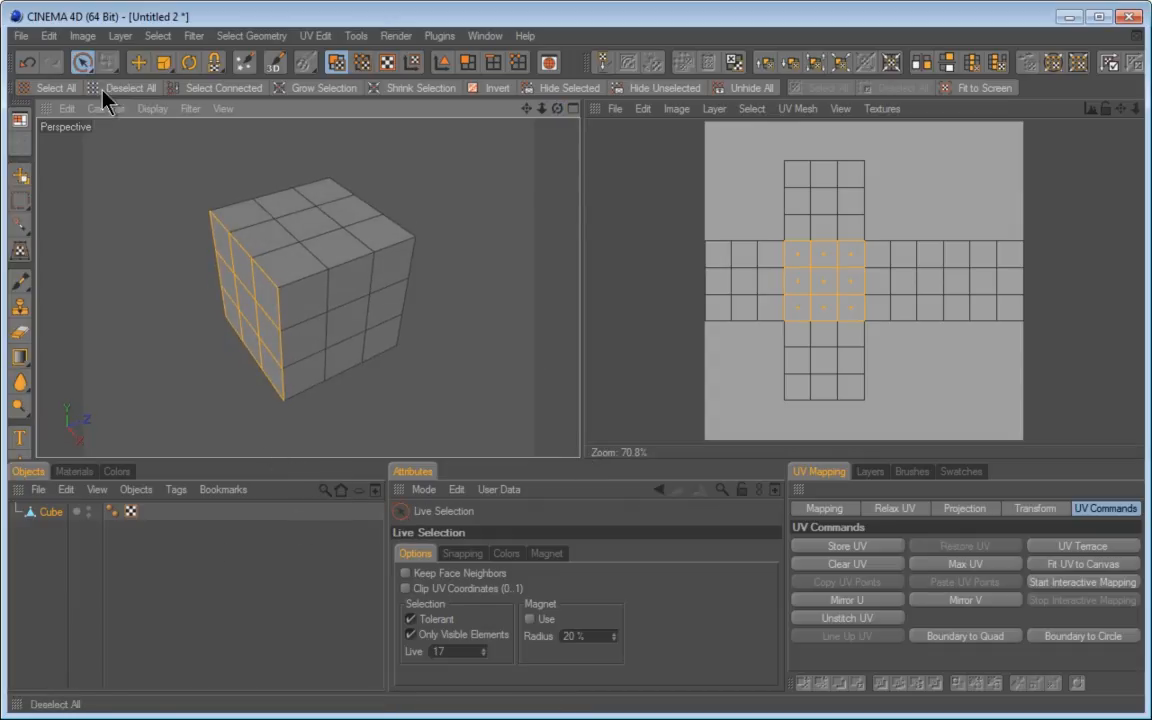
{"action": "left_click", "coordinate": [126, 157]}
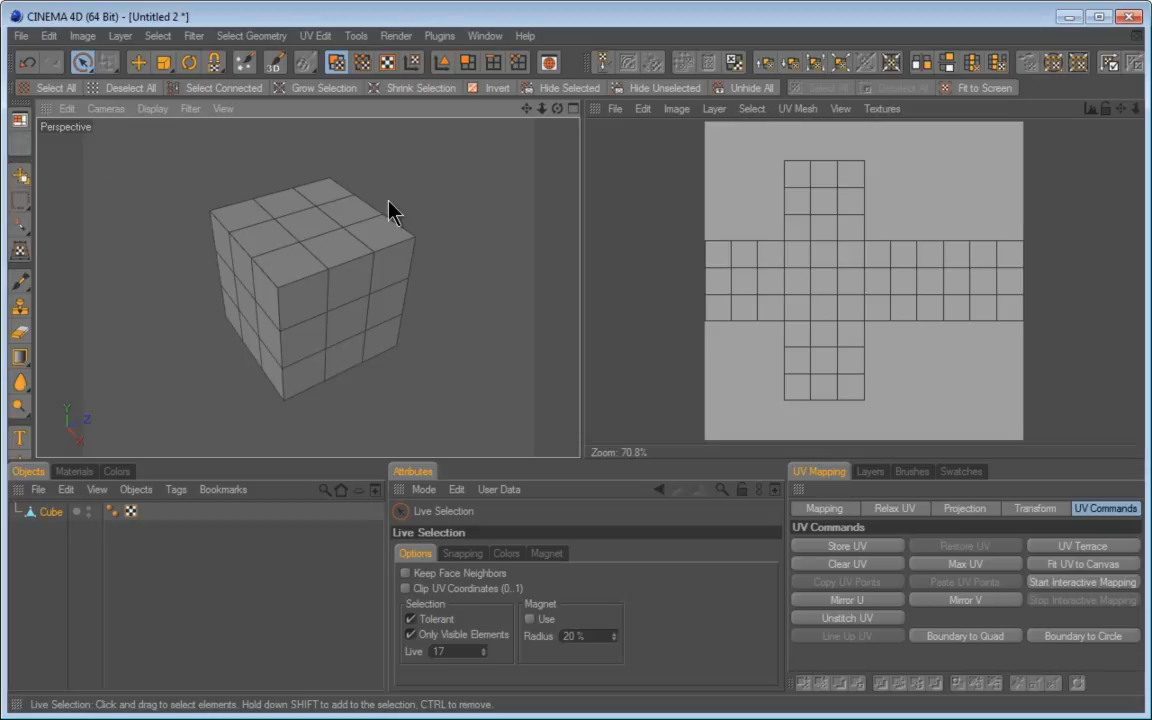
{"action": "mouse_move", "coordinate": [329, 220]}
{"action": "left_mouse_down"}
{"action": "mouse_move", "coordinate": [288, 226]}
{"action": "mouse_move", "coordinate": [340, 245]}
{"action": "left_mouse_up"}
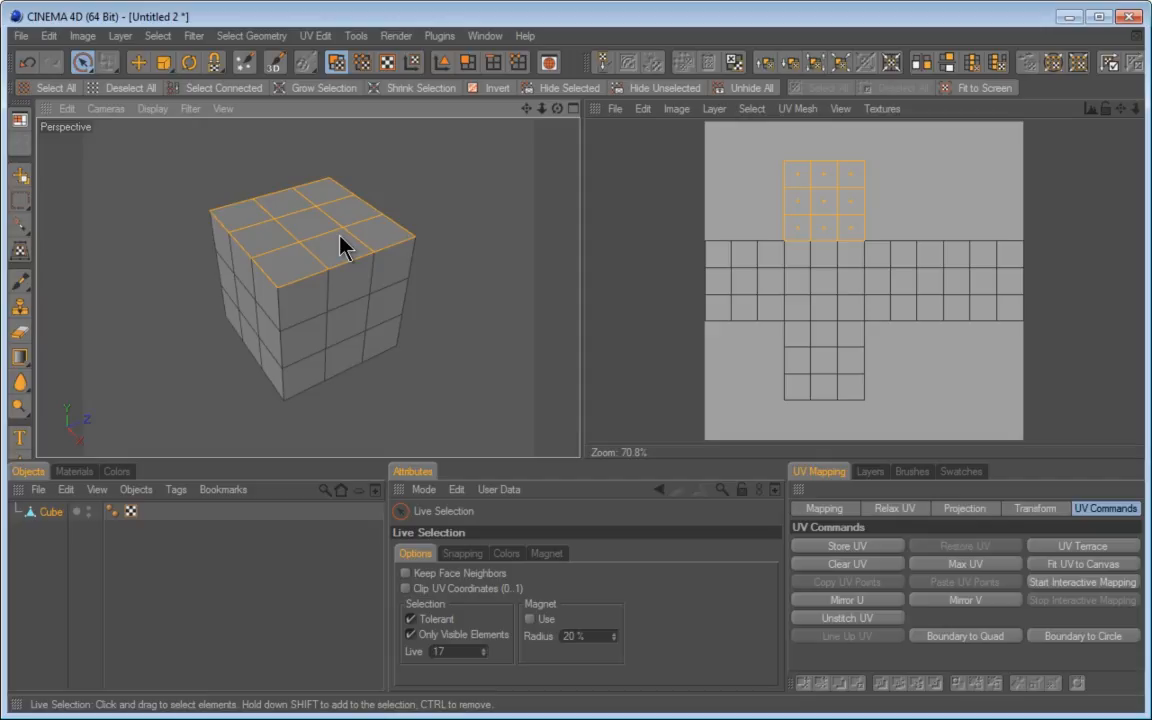
Step: Deselect the top face, disable Only Visible Elements, and live-select through the cube across its top face
{"action": "left_click", "coordinate": [489, 236]}
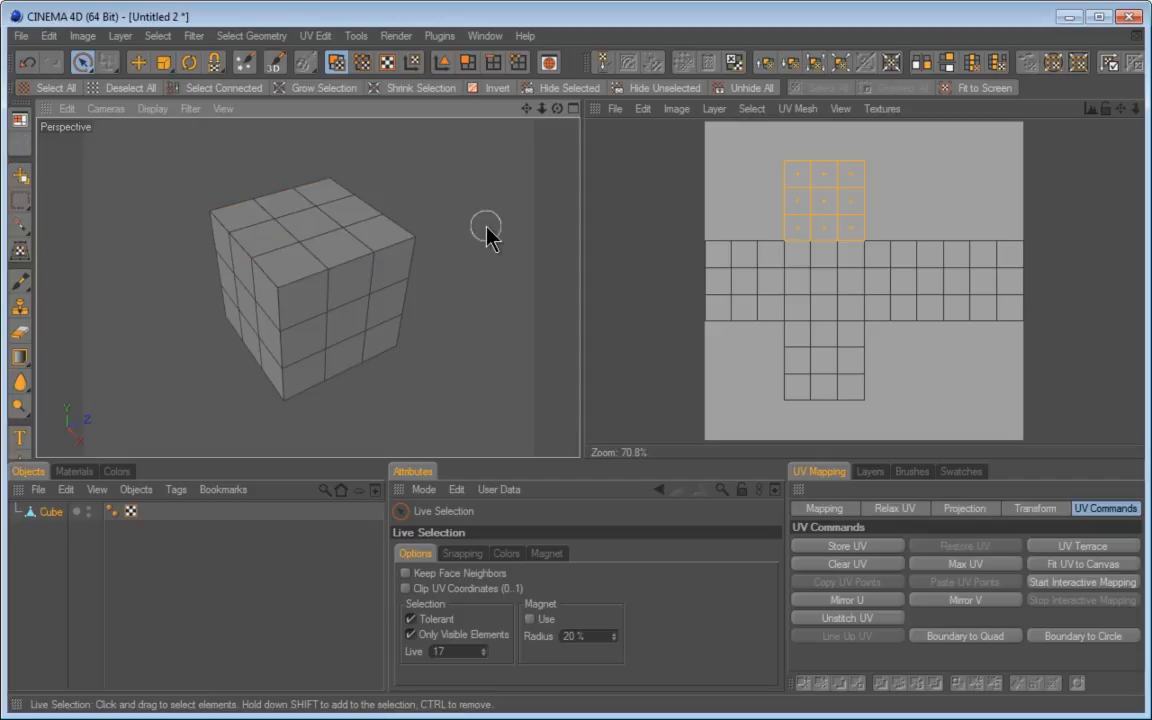
{"action": "left_click", "coordinate": [411, 635]}
{"action": "key", "text": "ctrl+shift+d"}
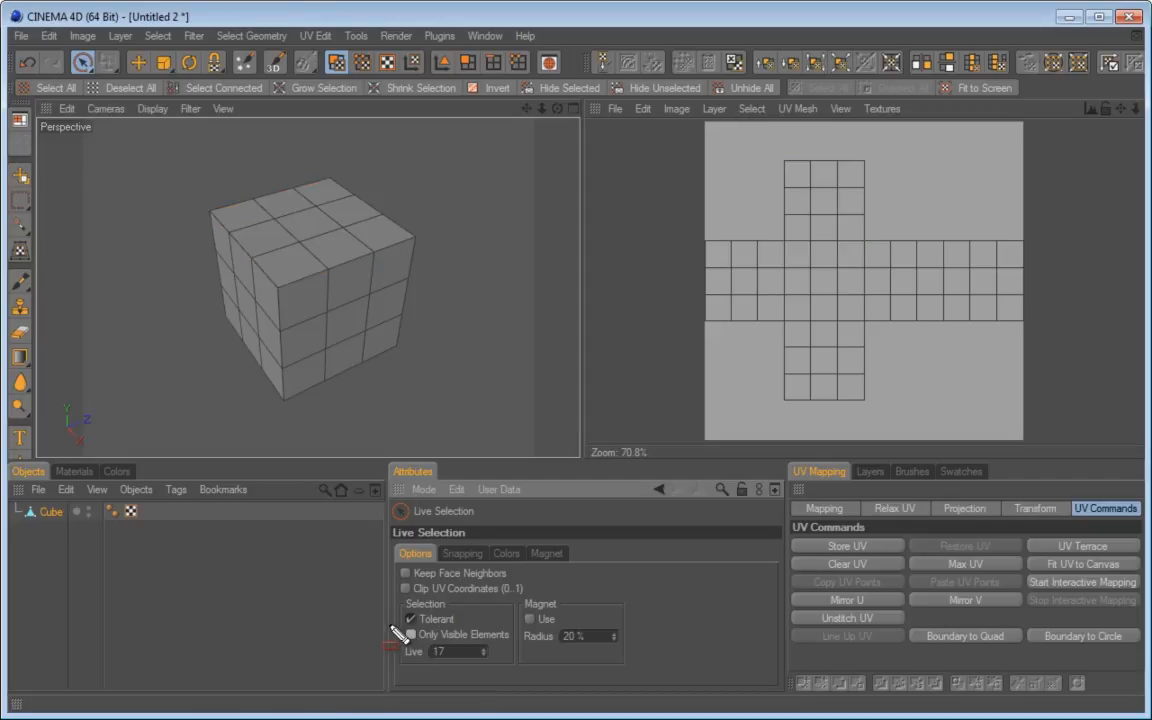
{"action": "left_click_drag", "start_coordinate": [392, 623], "coordinate": [516, 649]}
{"action": "key", "text": "Escape"}
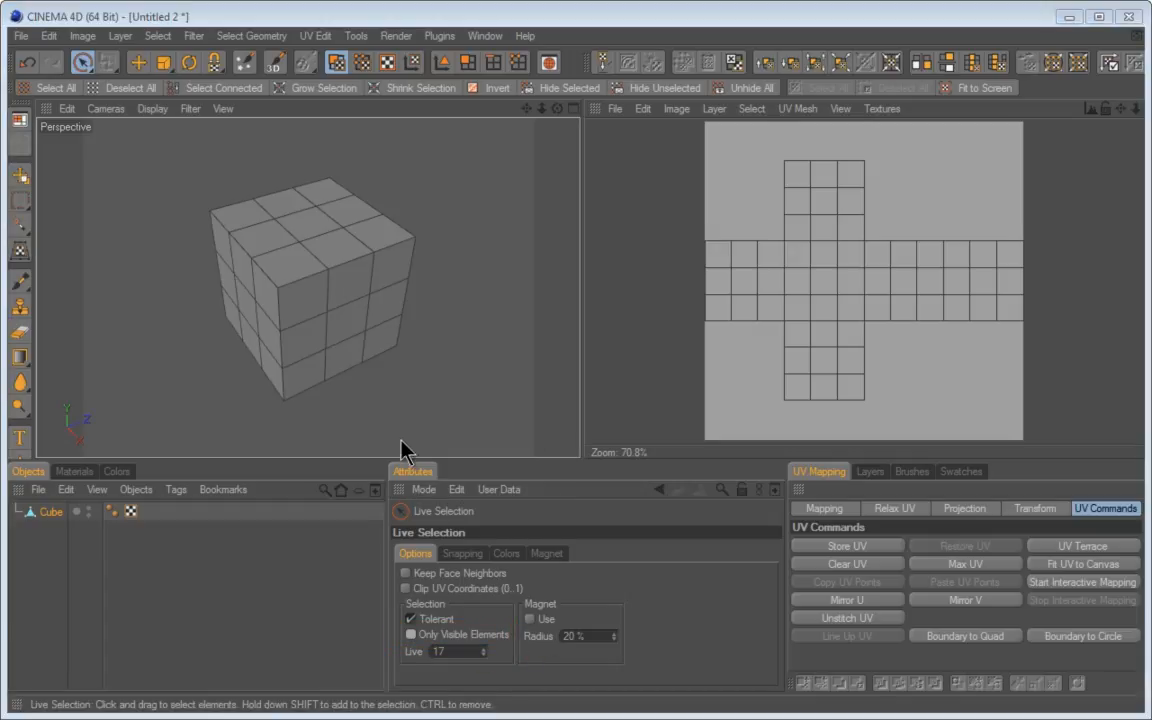
{"action": "mouse_move", "coordinate": [348, 236]}
{"action": "left_mouse_down"}
{"action": "mouse_move", "coordinate": [342, 222]}
{"action": "mouse_move", "coordinate": [278, 242]}
{"action": "left_mouse_up"}
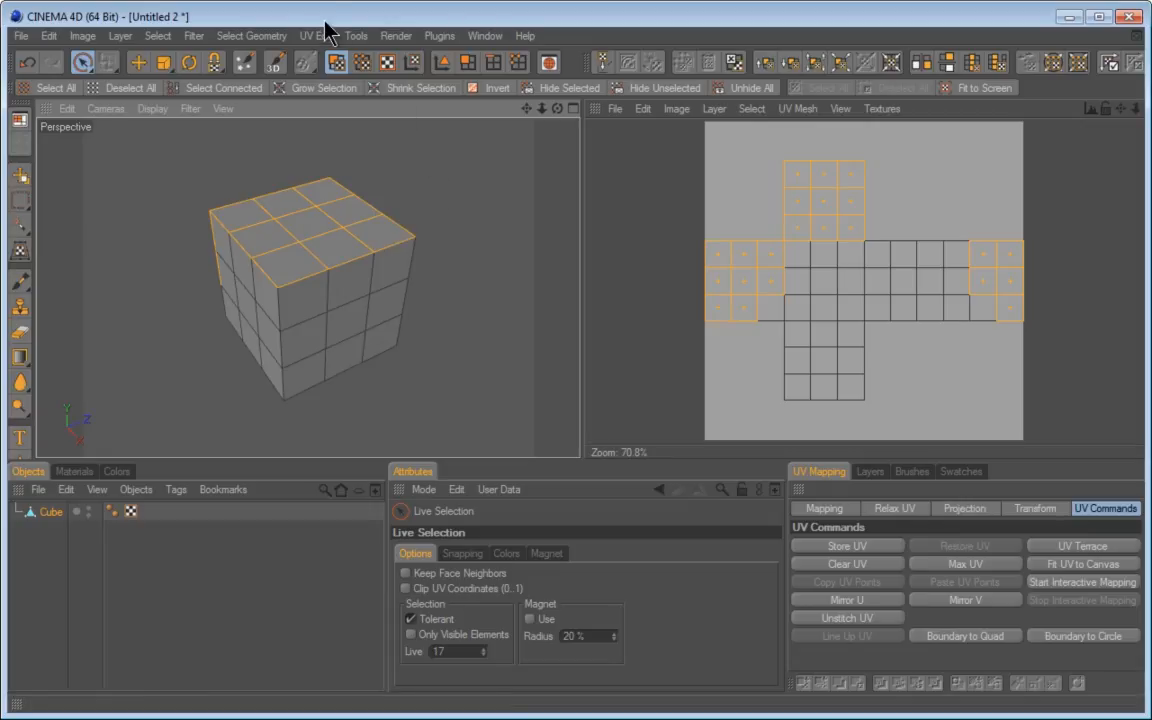
Step: Lasso-select the UV polygons across the lower block and the adjoining part of the horizontal strip in the UV view
{"action": "mouse_move", "coordinate": [90, 63]}
{"action": "left_mouse_down"}
{"action": "mouse_move", "coordinate": [141, 80]}
{"action": "mouse_move", "coordinate": [107, 114]}
{"action": "left_mouse_up"}
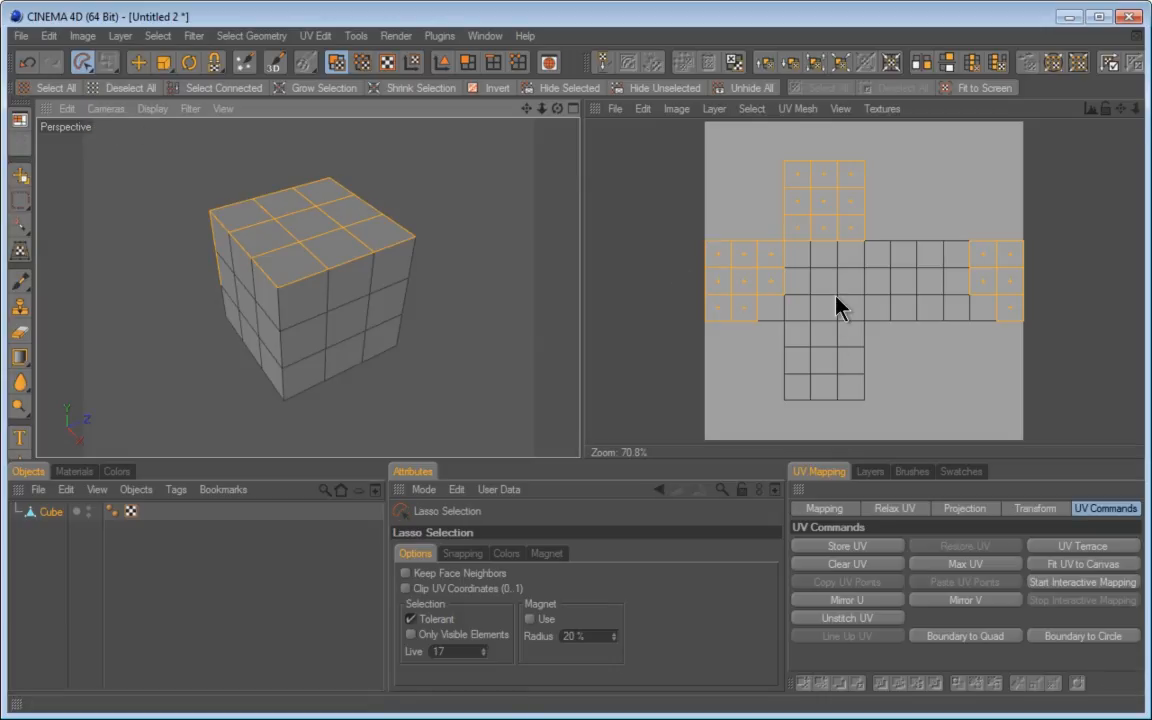
{"action": "mouse_move", "coordinate": [838, 305]}
{"action": "left_mouse_down"}
{"action": "mouse_move", "coordinate": [775, 335]}
{"action": "mouse_move", "coordinate": [805, 405]}
{"action": "mouse_move", "coordinate": [850, 362]}
{"action": "mouse_move", "coordinate": [926, 356]}
{"action": "mouse_move", "coordinate": [986, 288]}
{"action": "mouse_move", "coordinate": [905, 244]}
{"action": "mouse_move", "coordinate": [856, 265]}
{"action": "mouse_move", "coordinate": [838, 300]}
{"action": "left_mouse_up"}
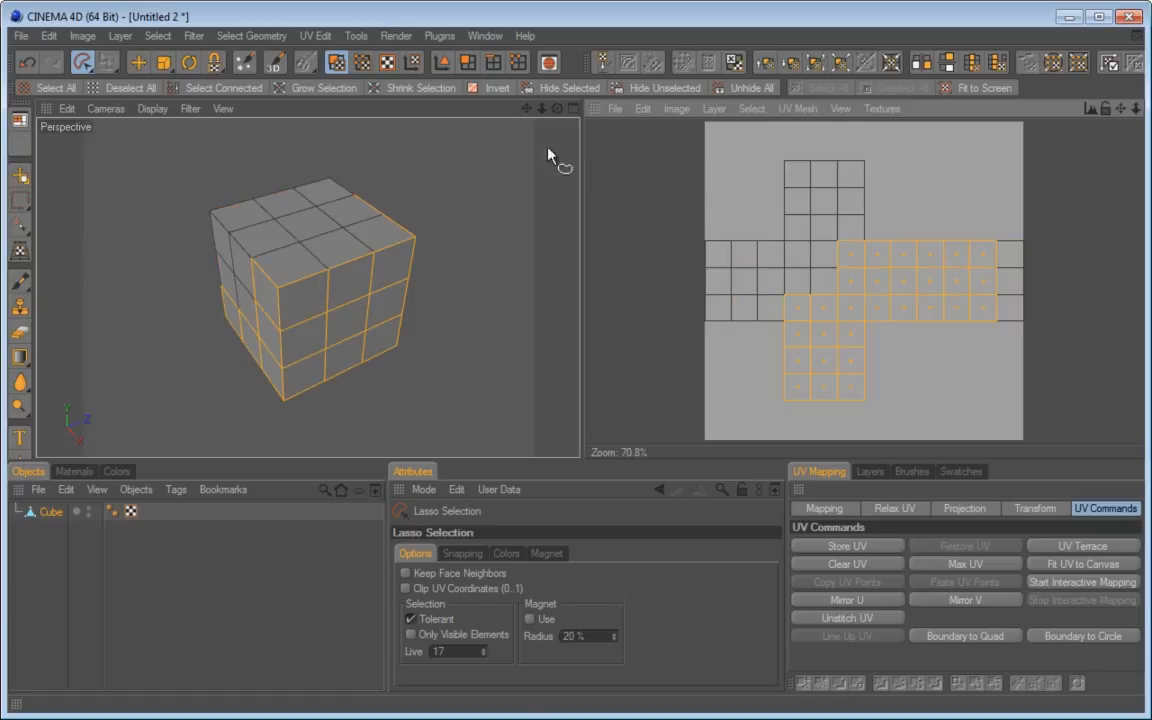
Step: Use Polygon Selection to outline a closed seven-cornered area around the horizontal UV strip, starting and ending outside the canvas
{"action": "mouse_move", "coordinate": [82, 62]}
{"action": "left_mouse_down"}
{"action": "mouse_move", "coordinate": [100, 115]}
{"action": "mouse_move", "coordinate": [140, 120]}
{"action": "left_mouse_up"}
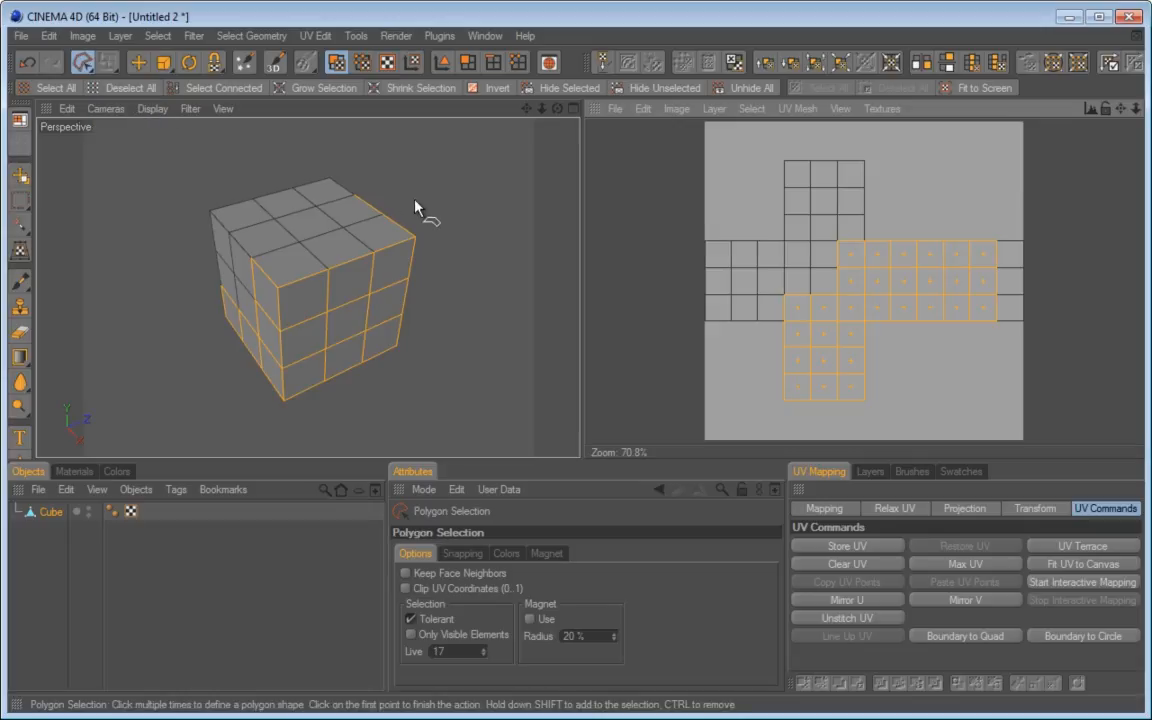
{"action": "left_click", "coordinate": [665, 172]}
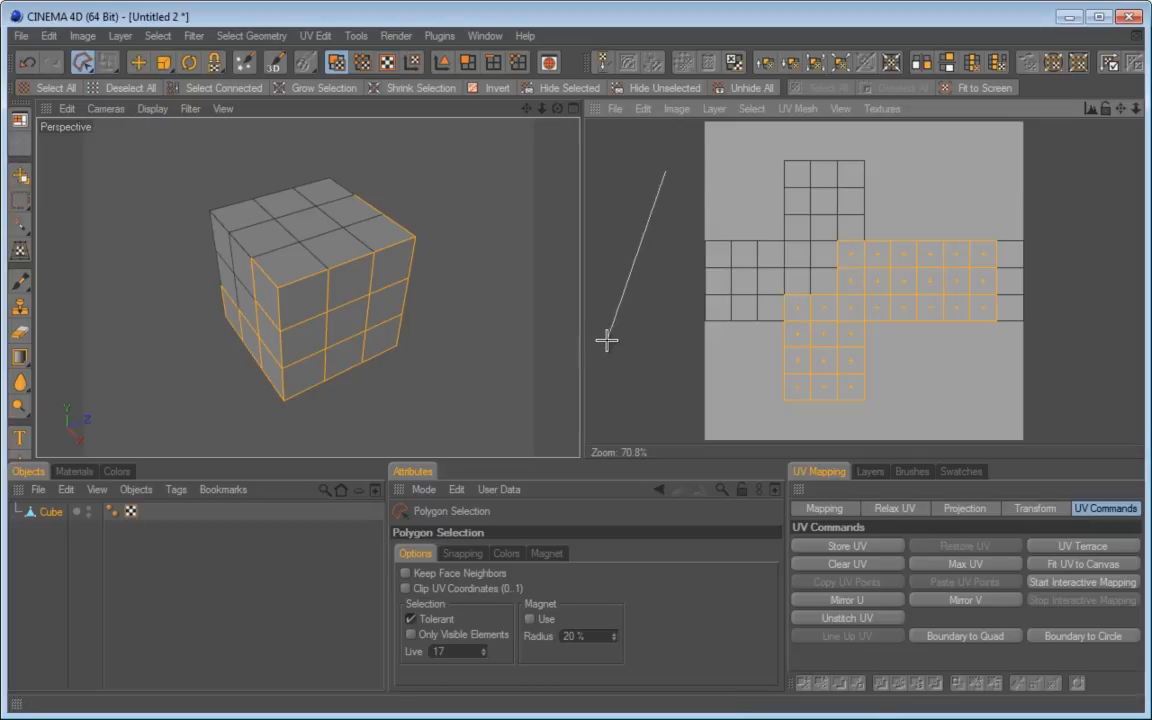
{"action": "left_click", "coordinate": [607, 340]}
{"action": "left_click", "coordinate": [750, 390]}
{"action": "left_click", "coordinate": [772, 311]}
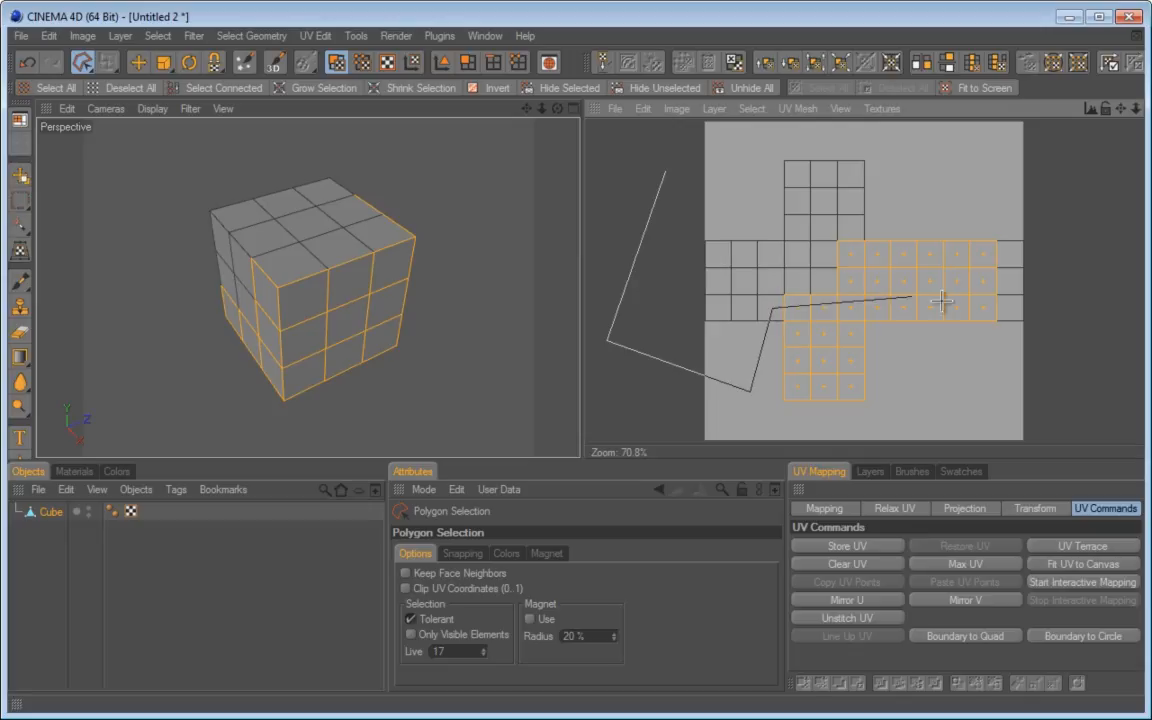
{"action": "left_click", "coordinate": [982, 356]}
{"action": "left_click", "coordinate": [1010, 222]}
{"action": "left_click", "coordinate": [833, 242]}
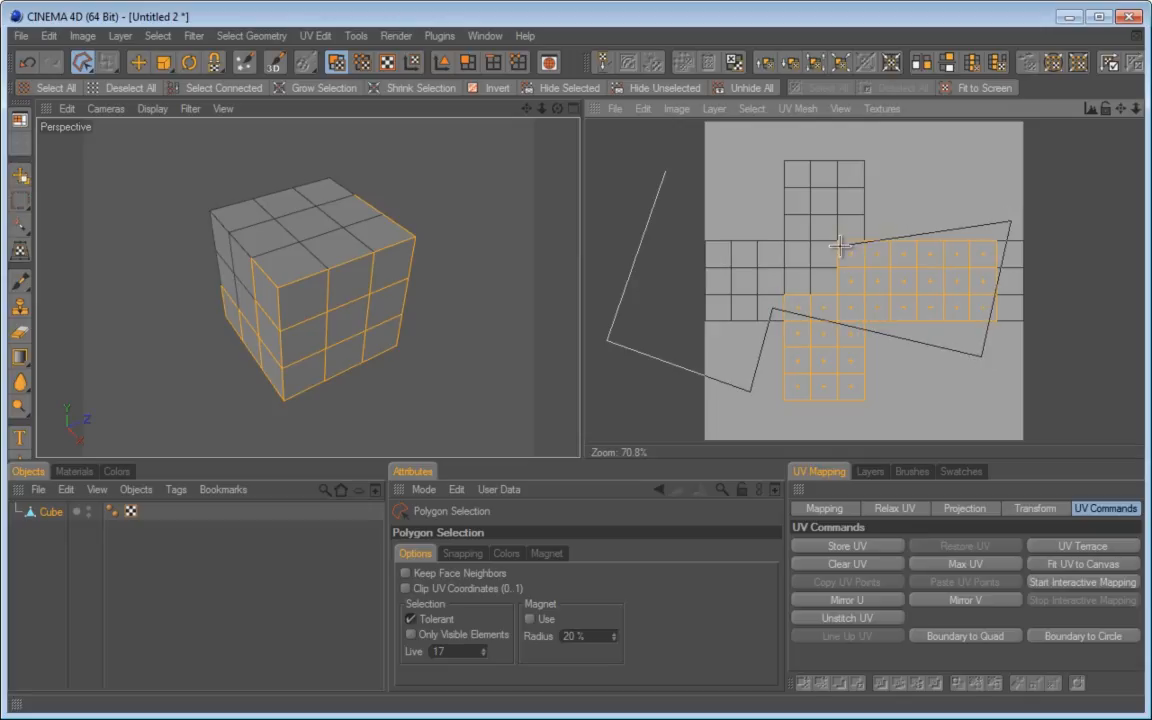
{"action": "left_click", "coordinate": [665, 173]}
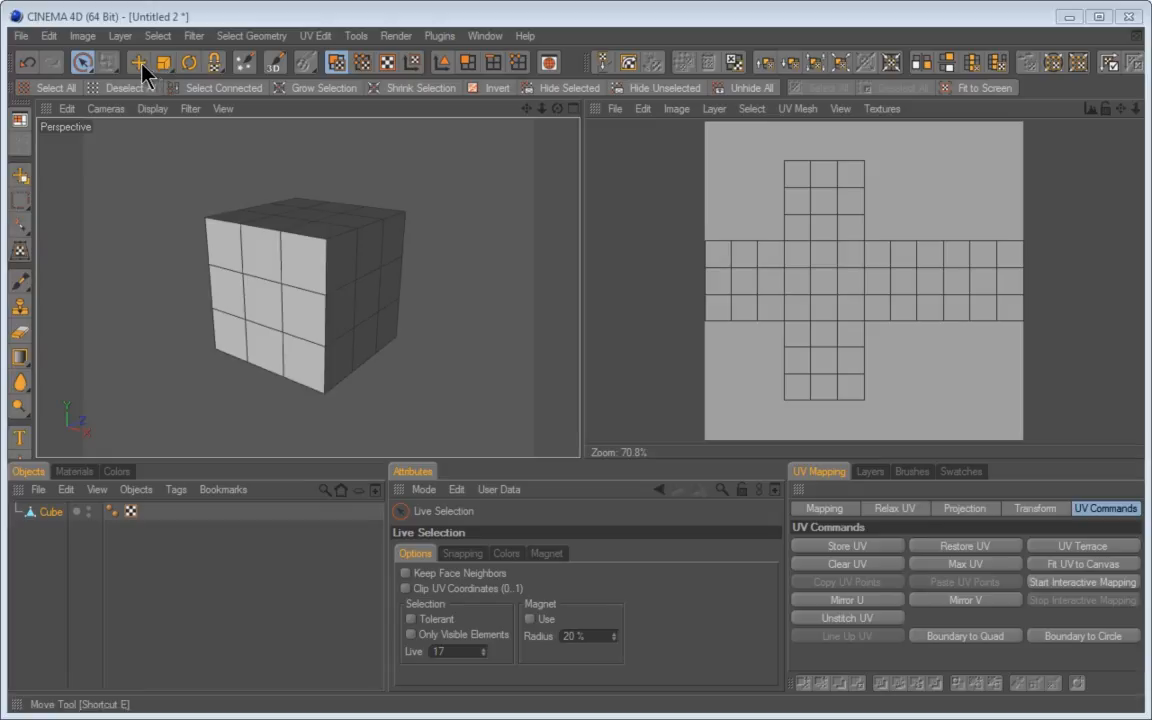
Step: Move the upper-right UV polygon of the top block, and the one below it, out to the right of the layout
{"action": "left_click", "coordinate": [140, 63]}
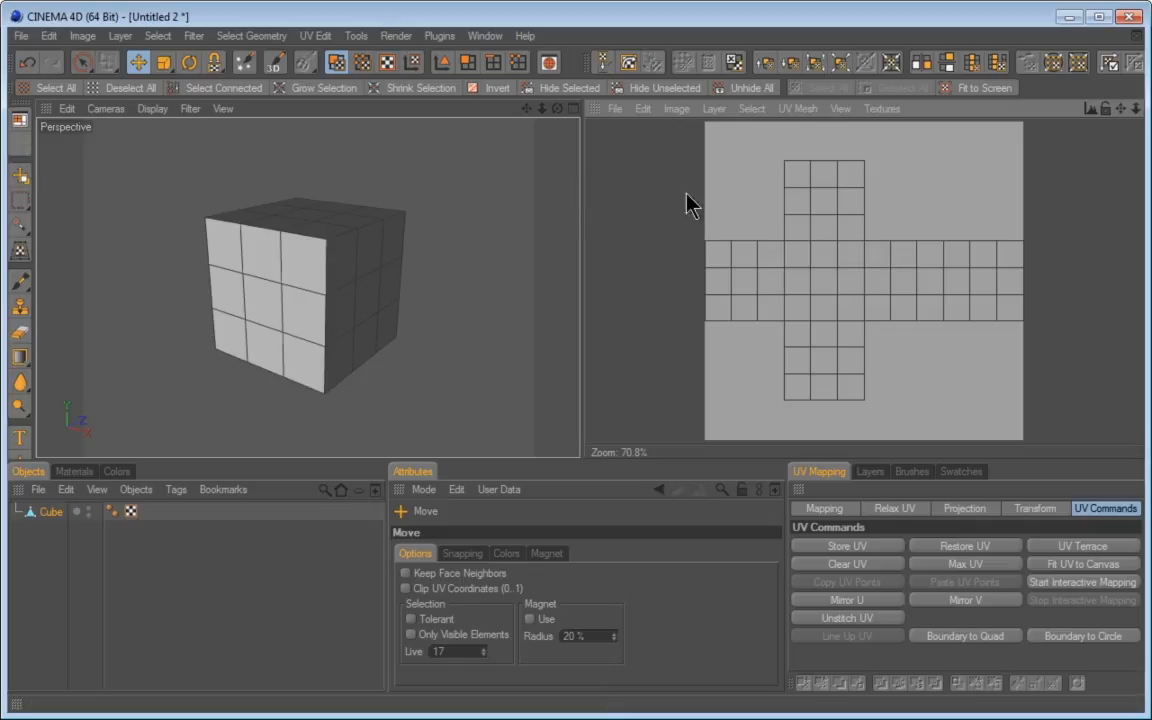
{"action": "left_click", "coordinate": [852, 179]}
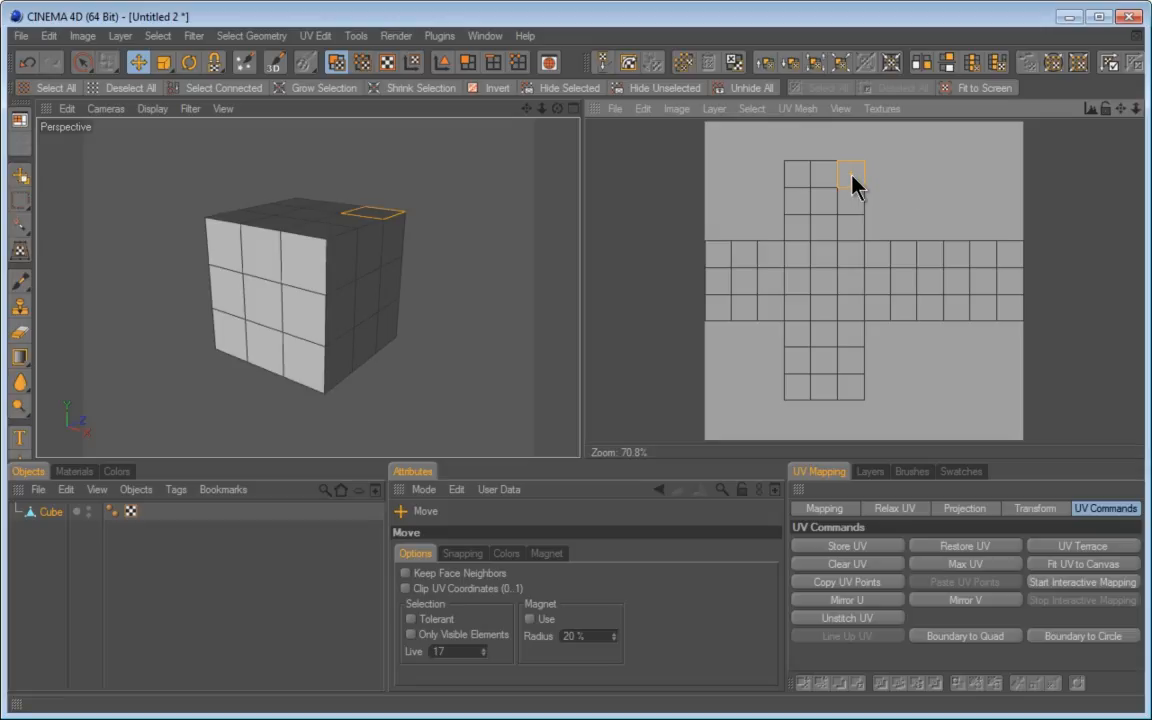
{"action": "left_click_drag", "start_coordinate": [854, 180], "coordinate": [928, 173]}
{"action": "left_click", "coordinate": [850, 203]}
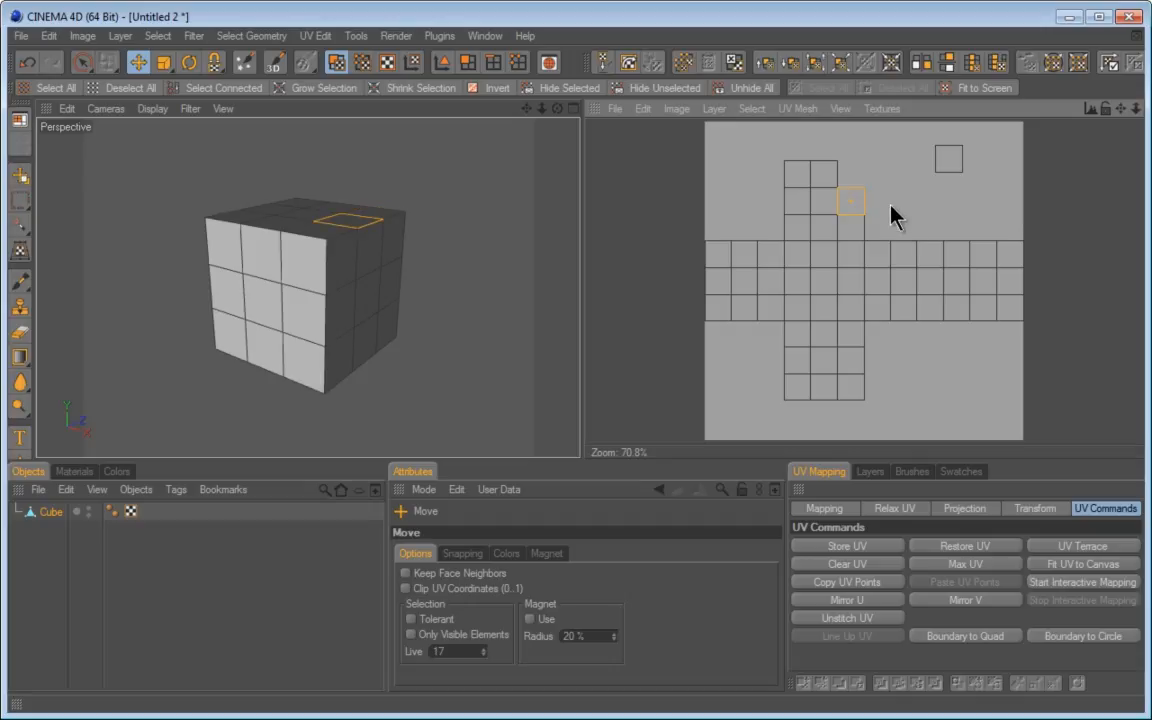
{"action": "left_click_drag", "start_coordinate": [850, 202], "coordinate": [929, 198]}
Step: Switch to UV point editing and pull the two outer points on the right of the top block outward
{"action": "left_click", "coordinate": [363, 63]}
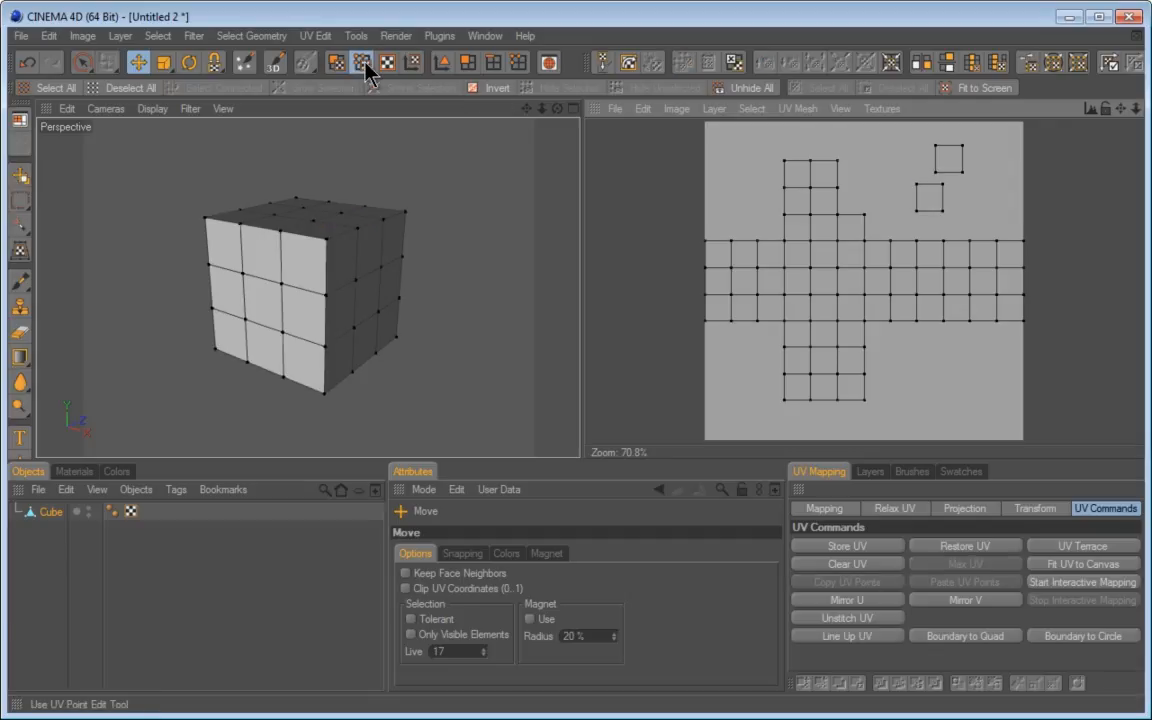
{"action": "left_click", "coordinate": [838, 161]}
{"action": "left_click_drag", "start_coordinate": [838, 168], "coordinate": [867, 157]}
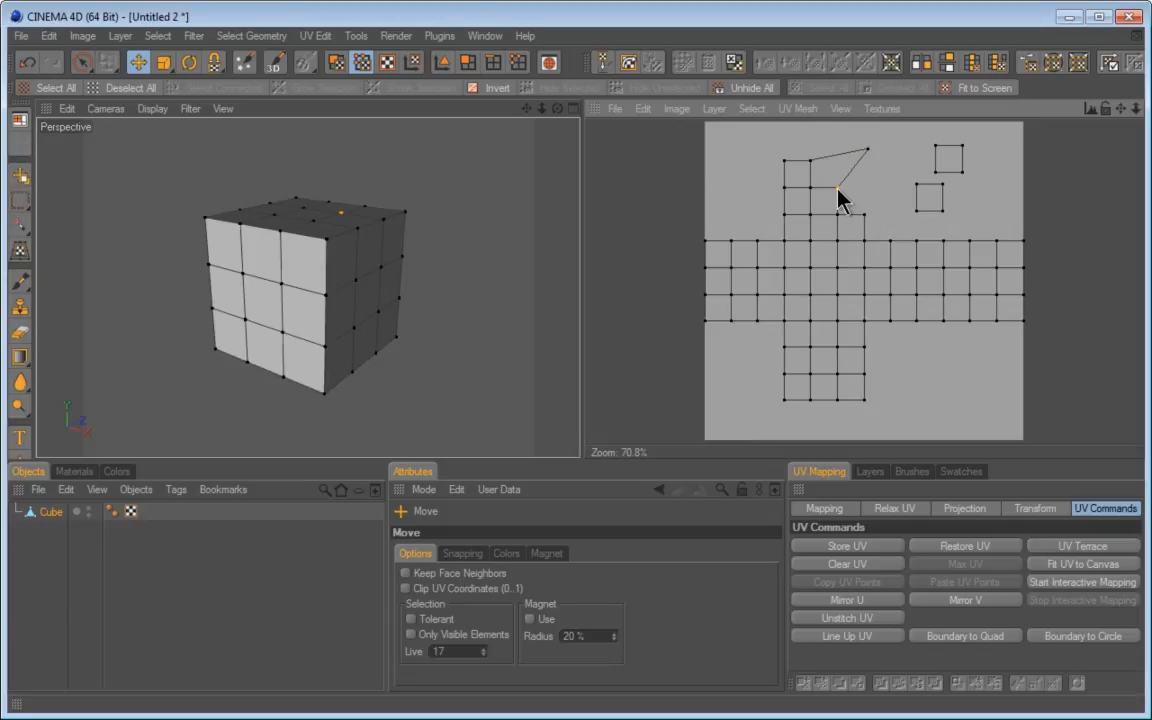
{"action": "left_click_drag", "start_coordinate": [838, 188], "coordinate": [875, 188]}
{"action": "left_click", "coordinate": [811, 162]}
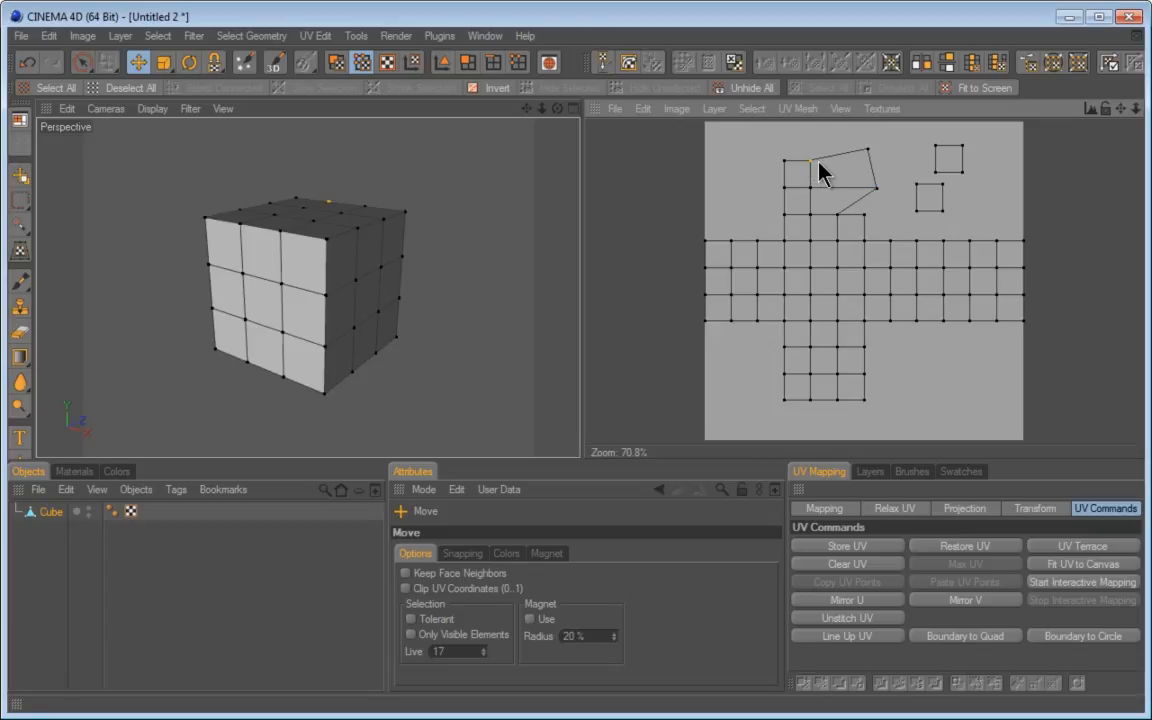
Step: Select the top block's upper-left corner point with Live Selection, then move it and the two points below it outward
{"action": "left_click", "coordinate": [82, 62]}
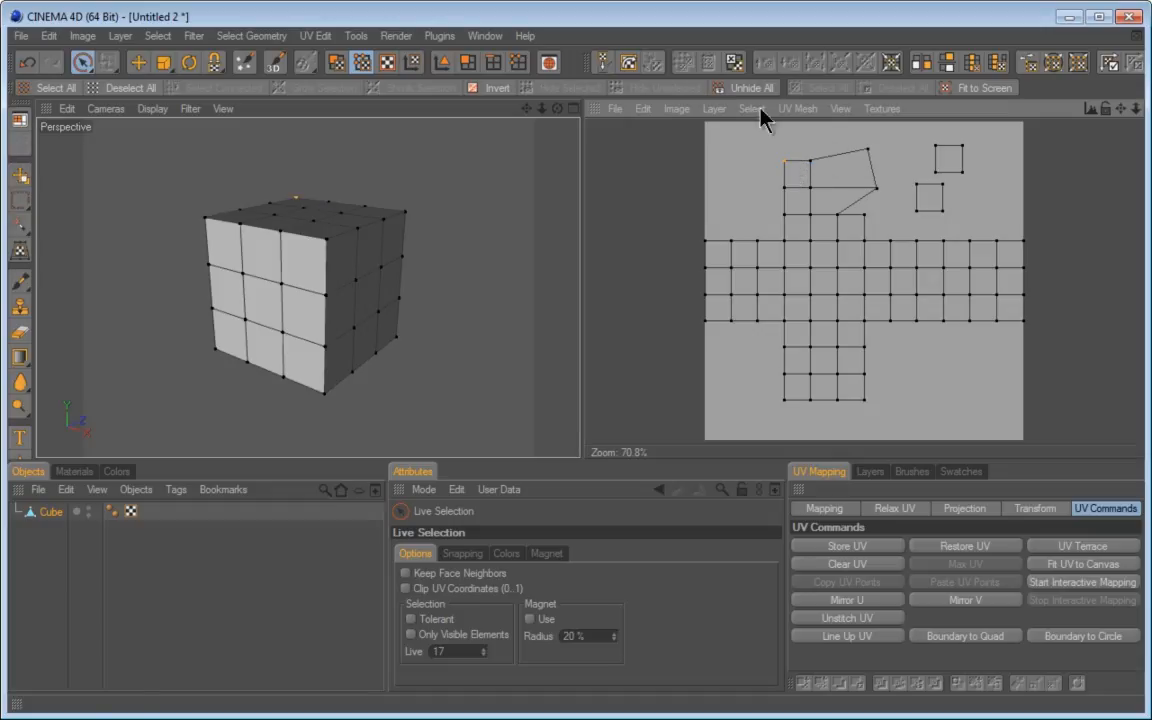
{"action": "left_click", "coordinate": [136, 62]}
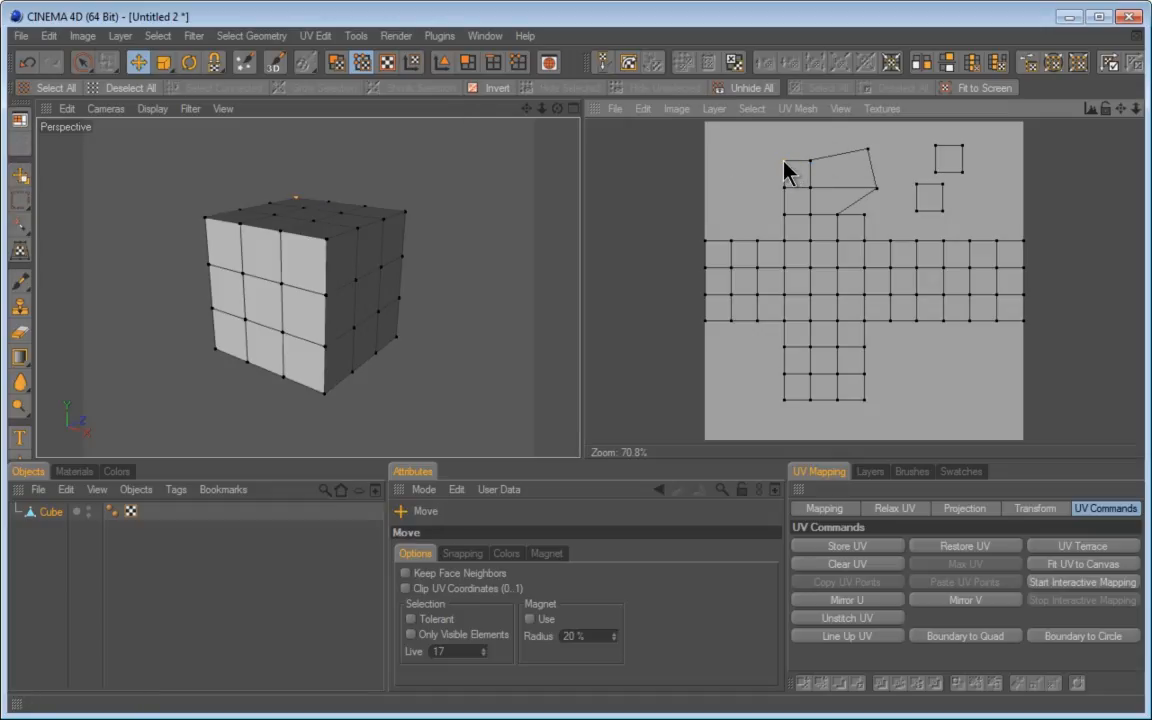
{"action": "left_click_drag", "start_coordinate": [784, 160], "coordinate": [782, 145]}
{"action": "left_click_drag", "start_coordinate": [785, 189], "coordinate": [803, 211]}
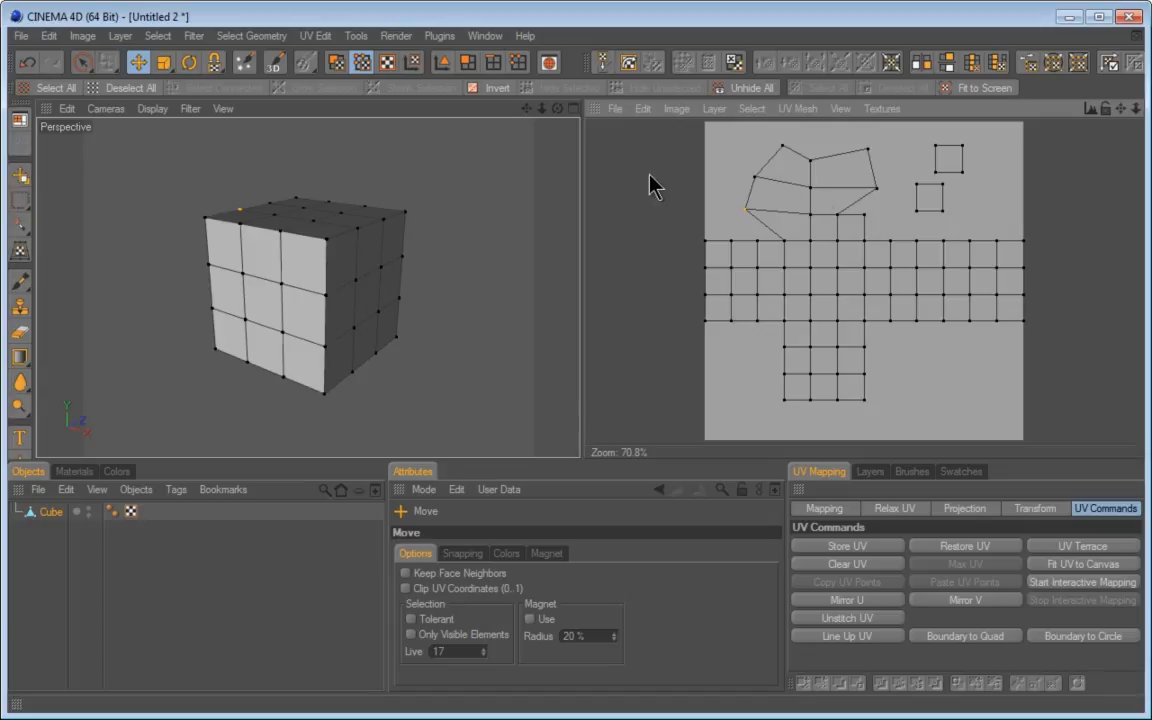
Step: Switch to UV polygon editing, move the front face's centre polygon below the strip, and restore the stored UVs
{"action": "left_click", "coordinate": [336, 62]}
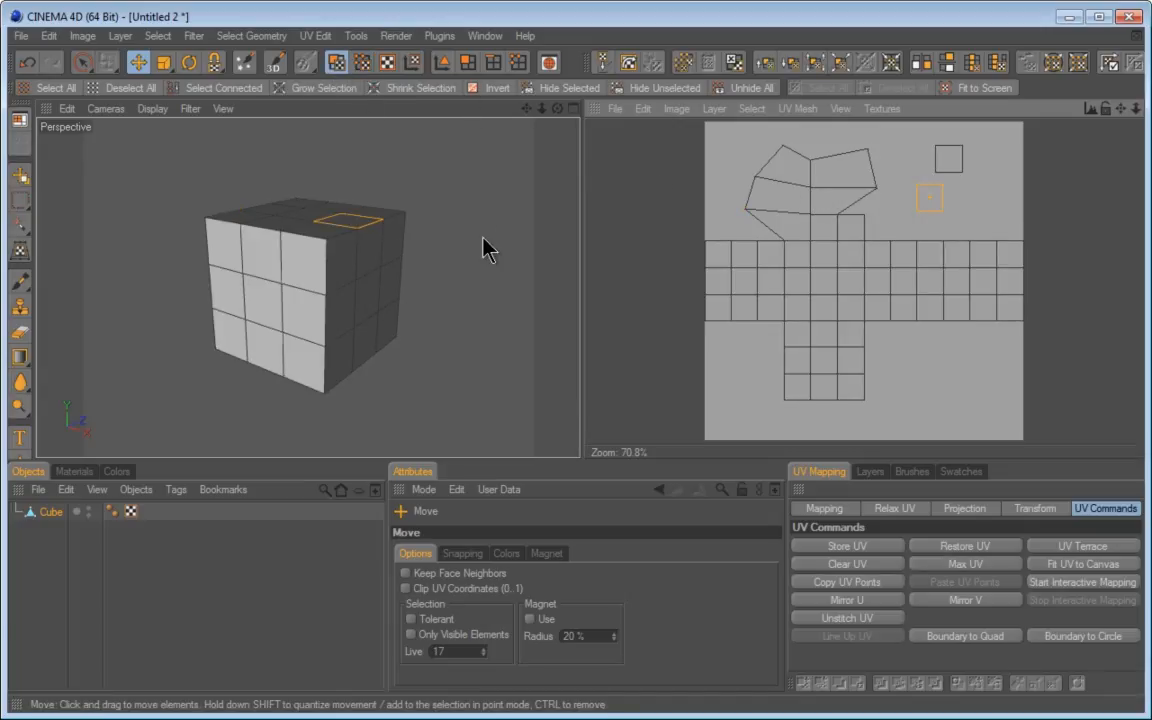
{"action": "left_click", "coordinate": [262, 303]}
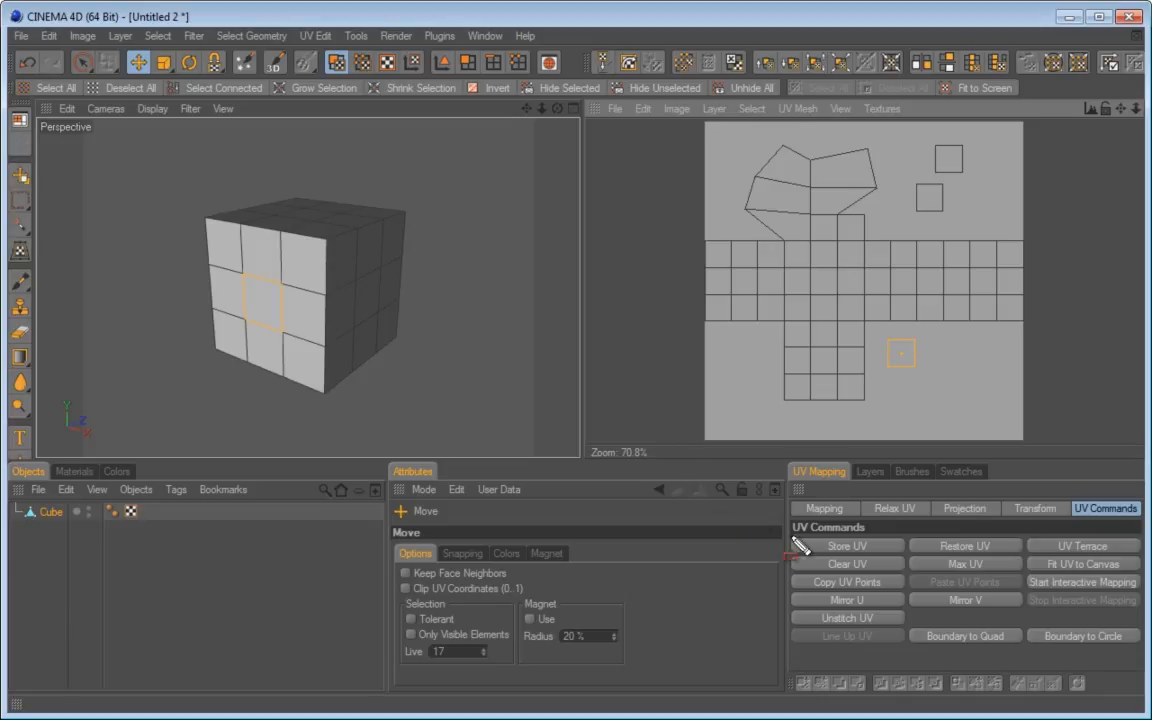
{"action": "left_click", "coordinate": [965, 549]}
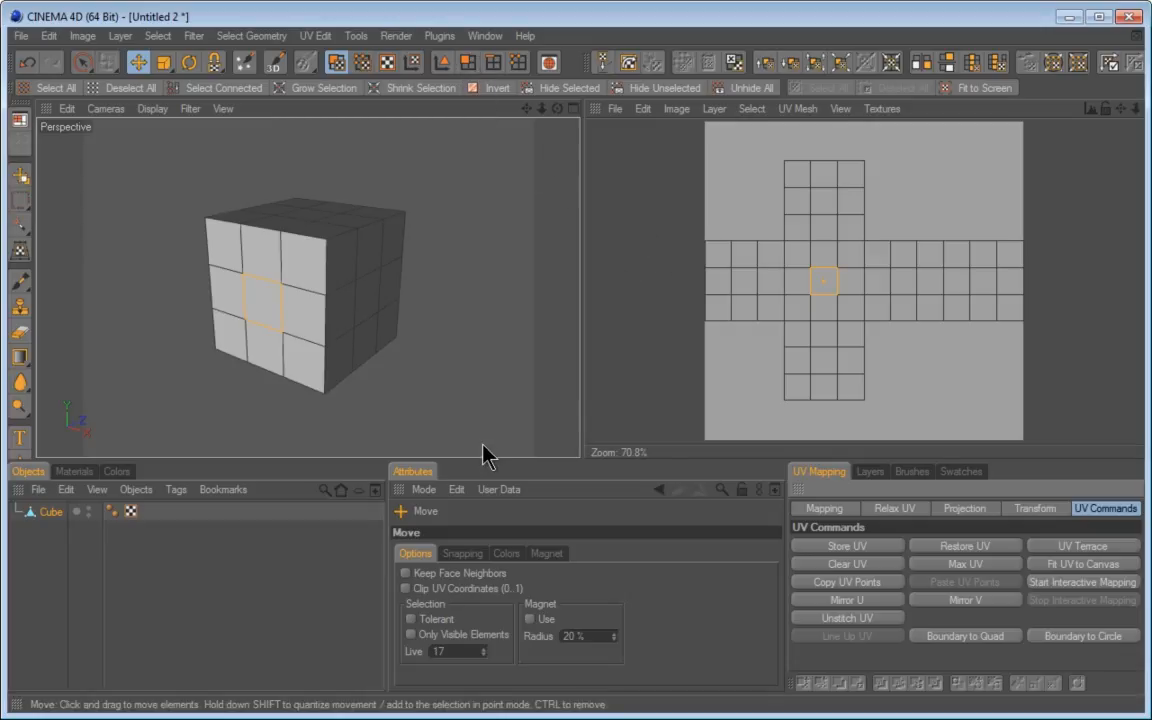
{"action": "key", "text": "ctrl+shift+d"}
{"action": "mouse_move", "coordinate": [383, 551]}
{"action": "left_mouse_down"}
{"action": "mouse_move", "coordinate": [524, 645]}
{"action": "mouse_move", "coordinate": [528, 678]}
{"action": "left_mouse_up"}
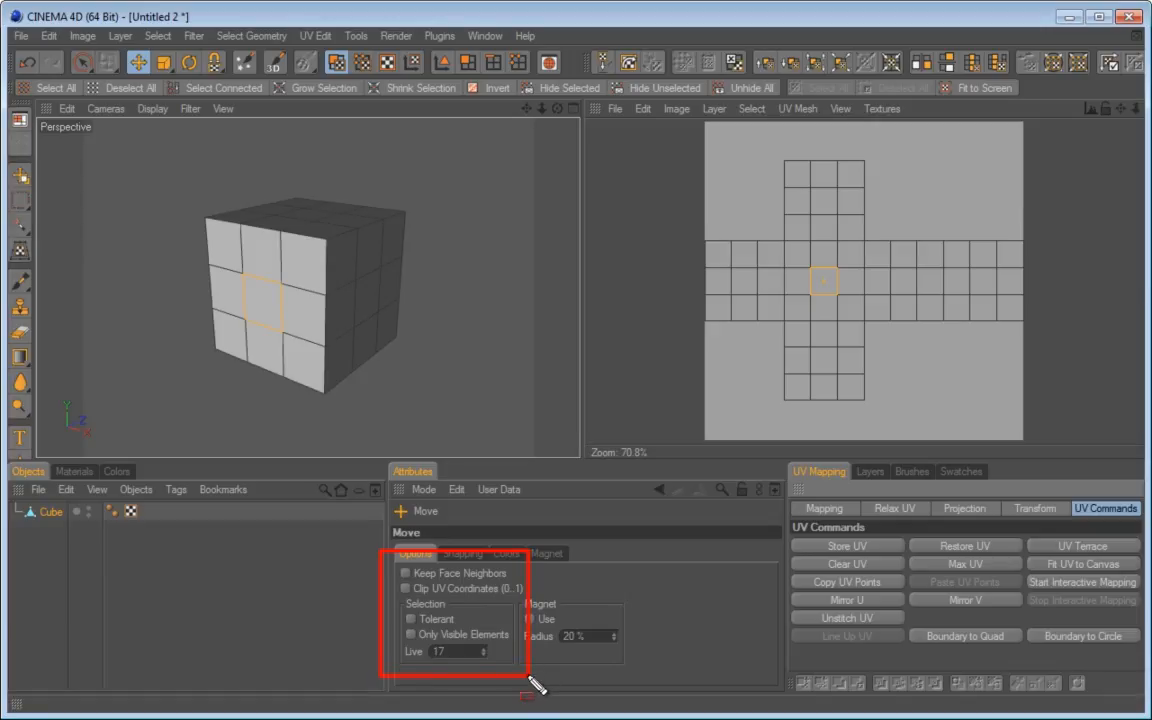
{"action": "key", "text": "e"}
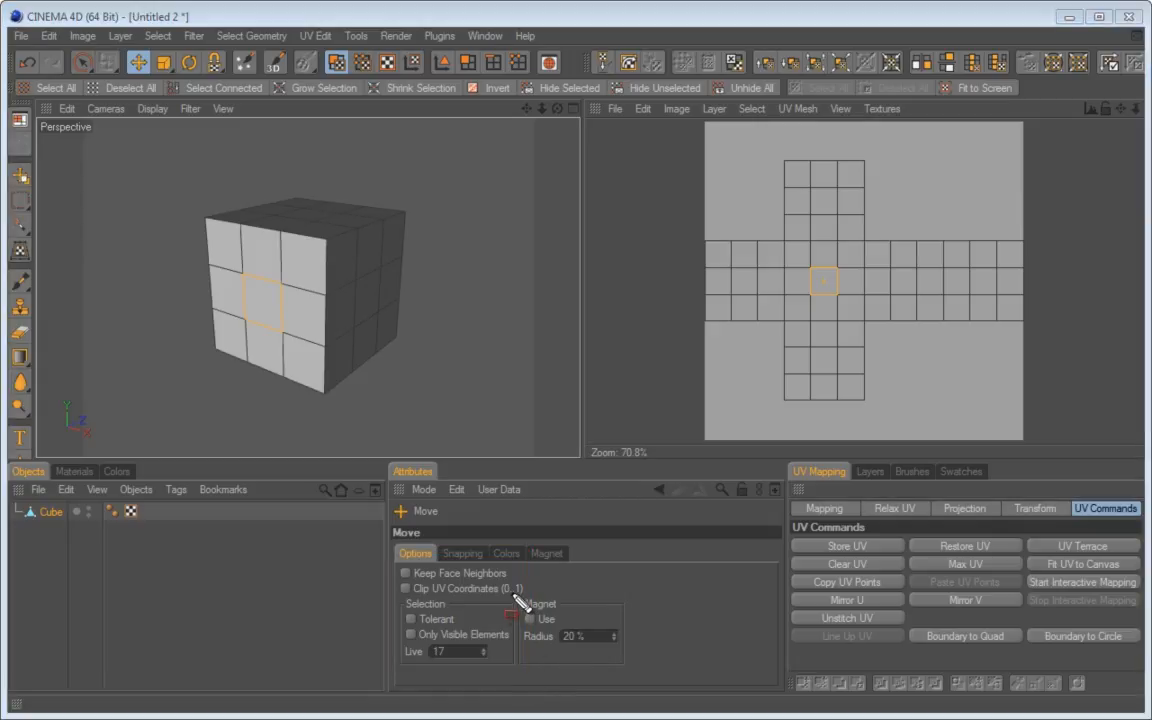
{"action": "mouse_move", "coordinate": [514, 590]}
{"action": "left_mouse_down"}
{"action": "mouse_move", "coordinate": [558, 649]}
{"action": "mouse_move", "coordinate": [636, 666]}
{"action": "left_mouse_up"}
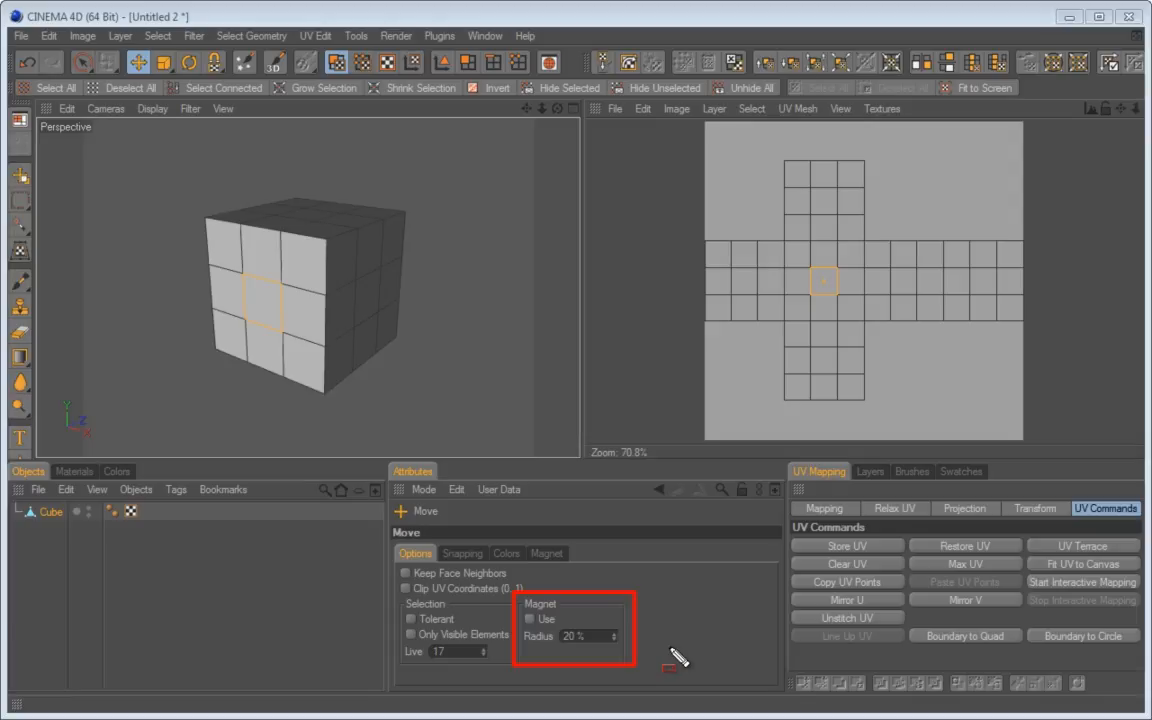
{"action": "key", "text": "Escape"}
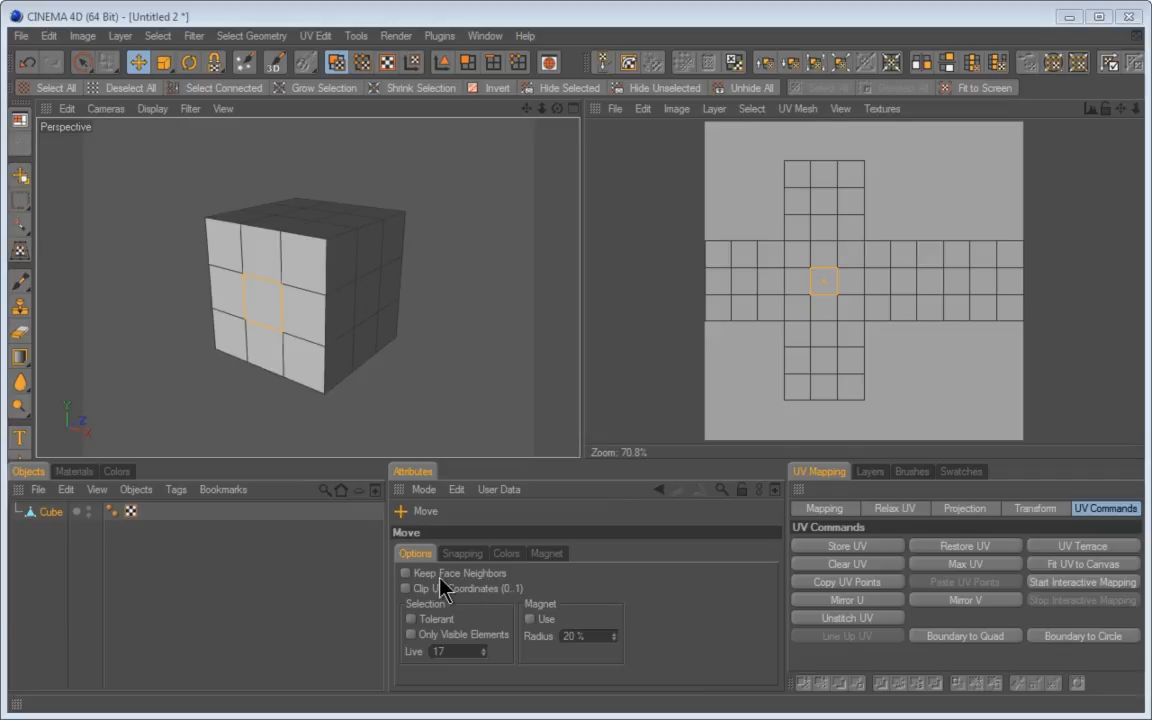
{"action": "left_click_drag", "start_coordinate": [381, 559], "coordinate": [530, 588]}
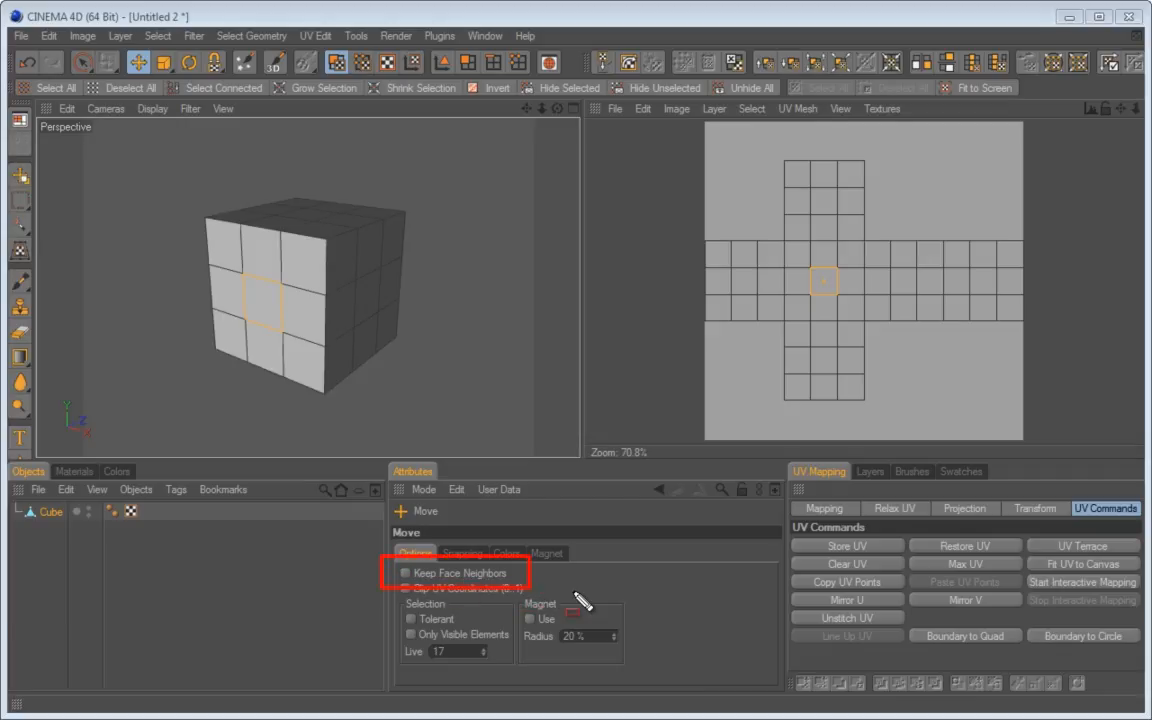
{"action": "key", "text": "Escape"}
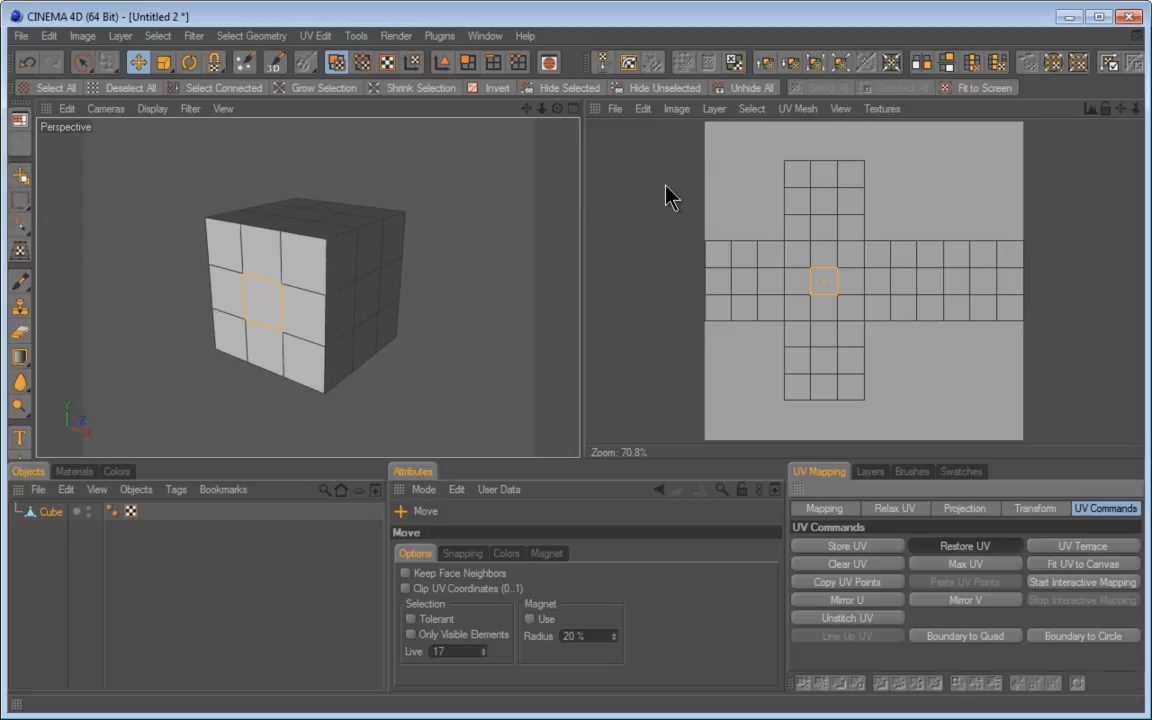
Step: Clear the selection and live-select all nine polygons of the cube's front face in the UV view
{"action": "left_click", "coordinate": [674, 182]}
{"action": "key", "text": "space"}
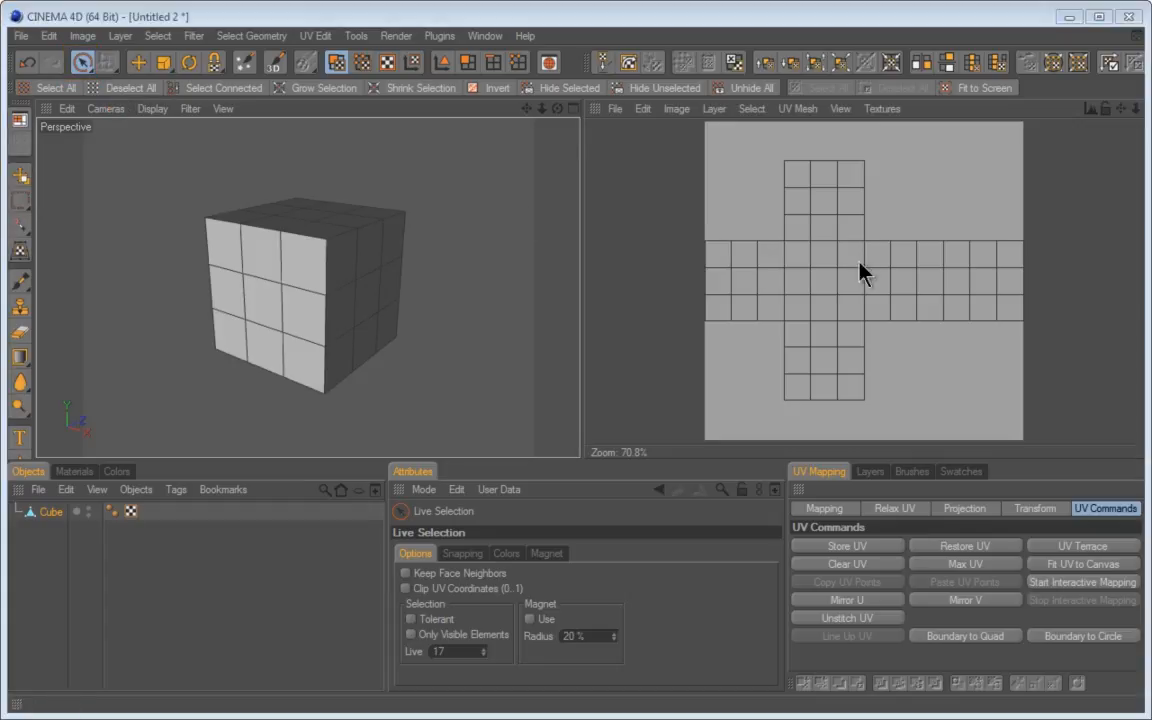
{"action": "left_click", "coordinate": [807, 267]}
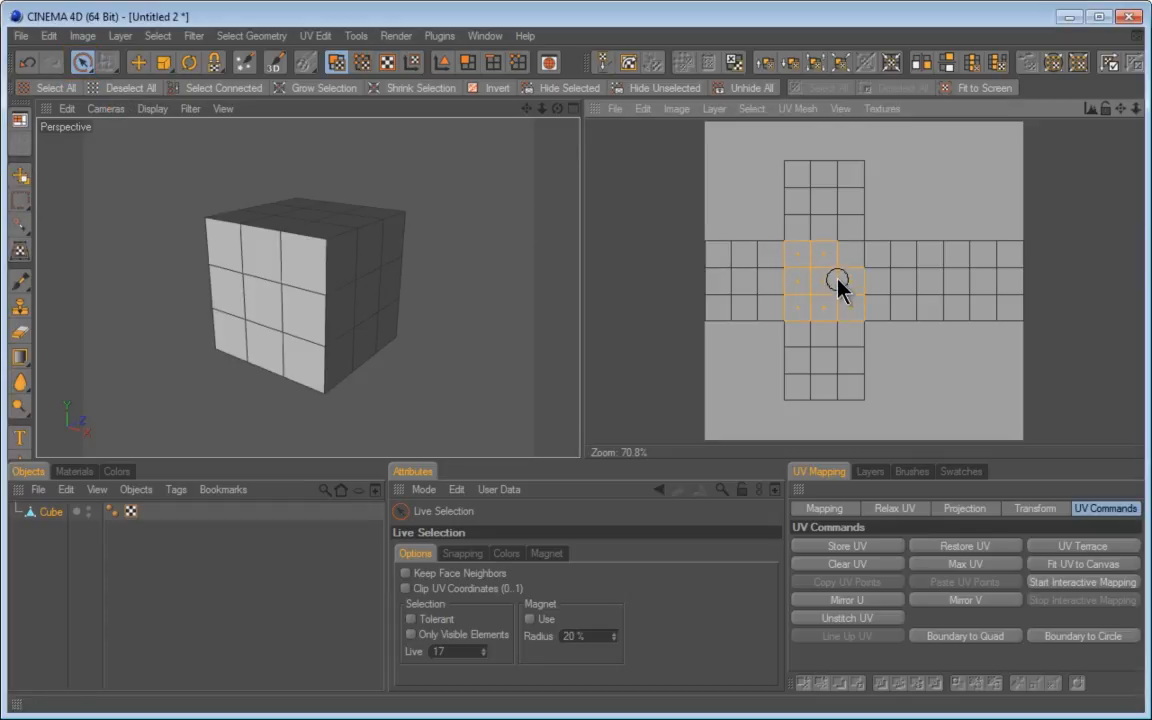
{"action": "left_click_drag", "start_coordinate": [837, 279], "coordinate": [839, 272]}
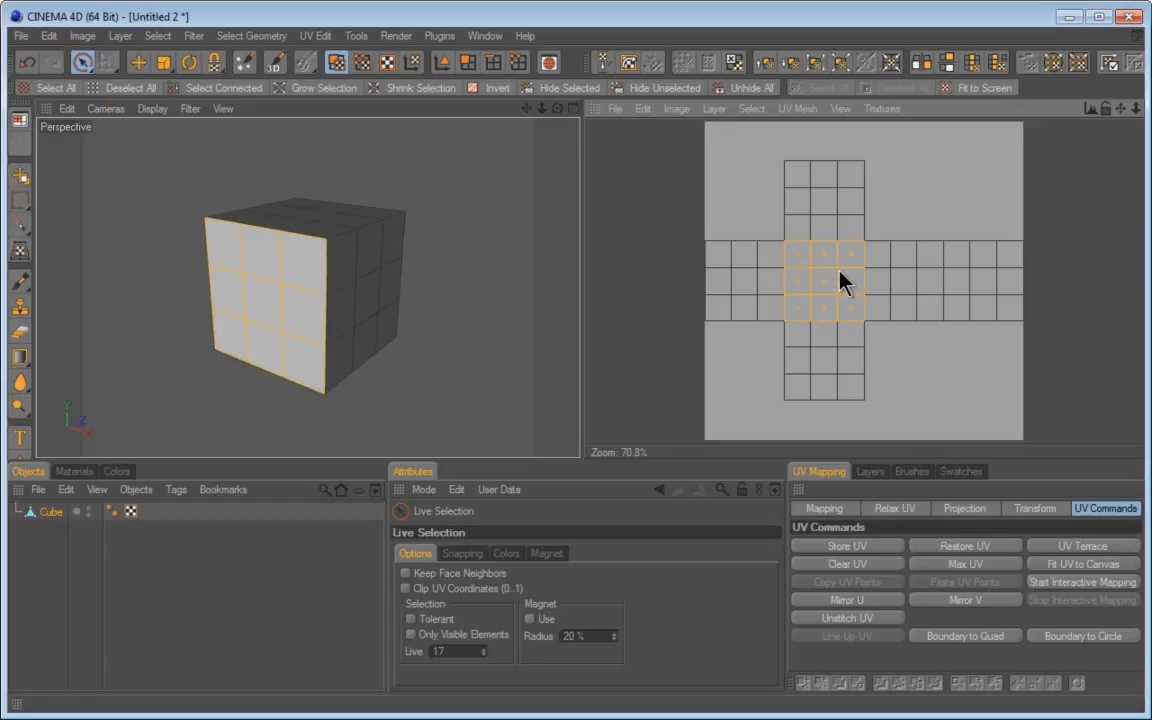
Step: Move the selected front-face UV block outside the canvas toward the upper left with Keep Face Neighbors off, and undo the move
{"action": "key", "text": "e"}
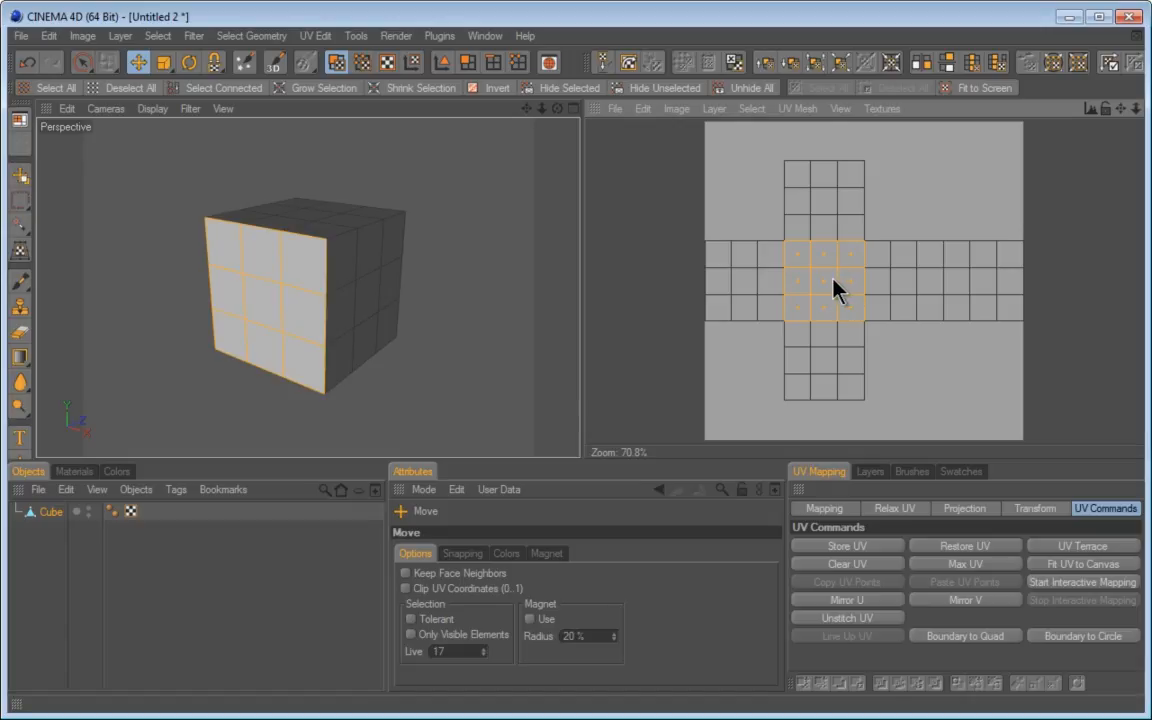
{"action": "left_click_drag", "start_coordinate": [825, 281], "coordinate": [631, 188]}
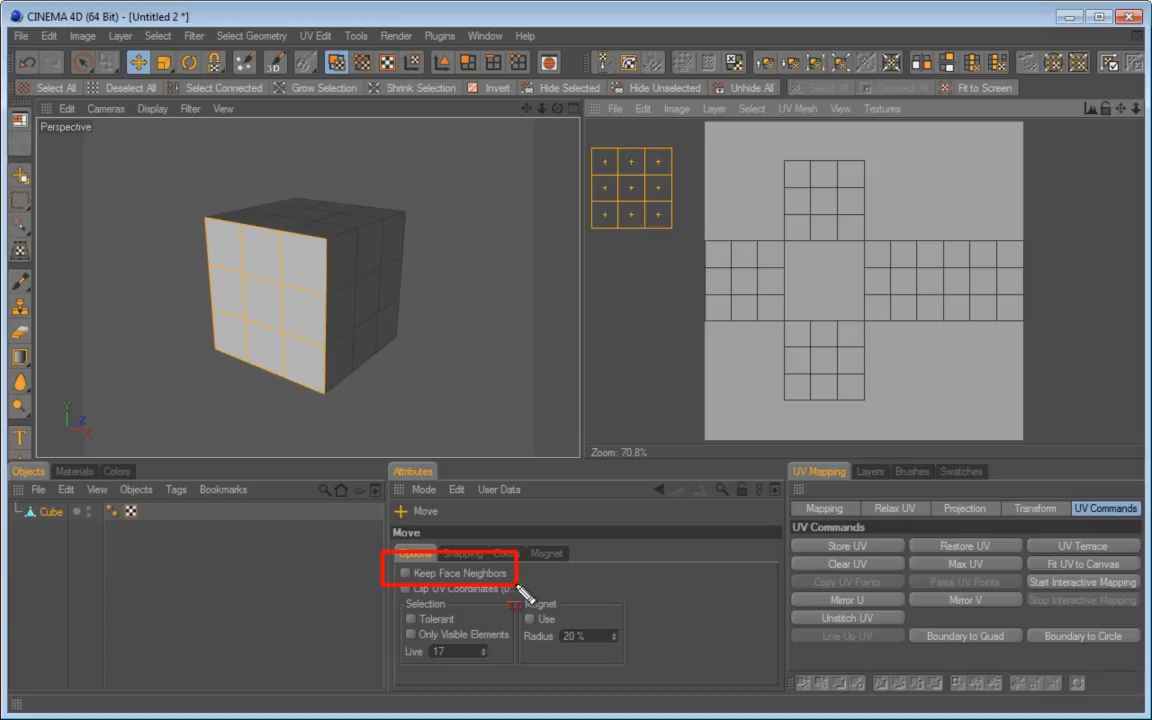
{"action": "left_click", "coordinate": [27, 63]}
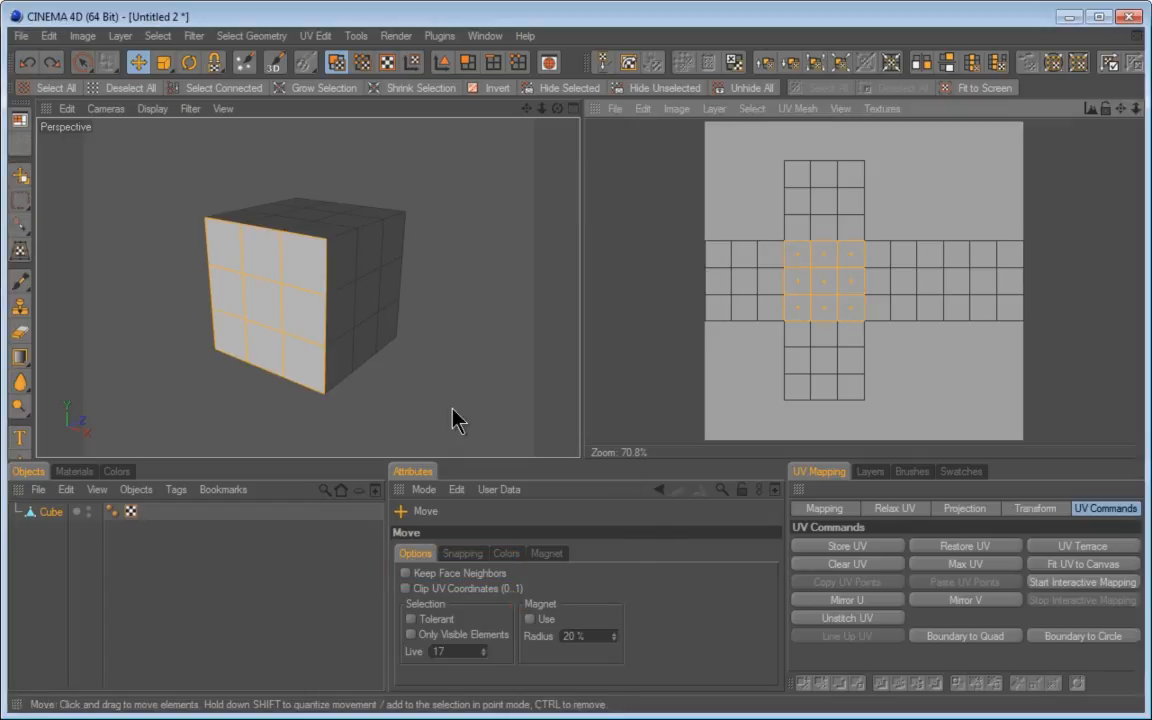
Step: Enable Keep Face Neighbors, try moving the selected front-face UV block slightly down and right, and undo the move
{"action": "left_click", "coordinate": [405, 573]}
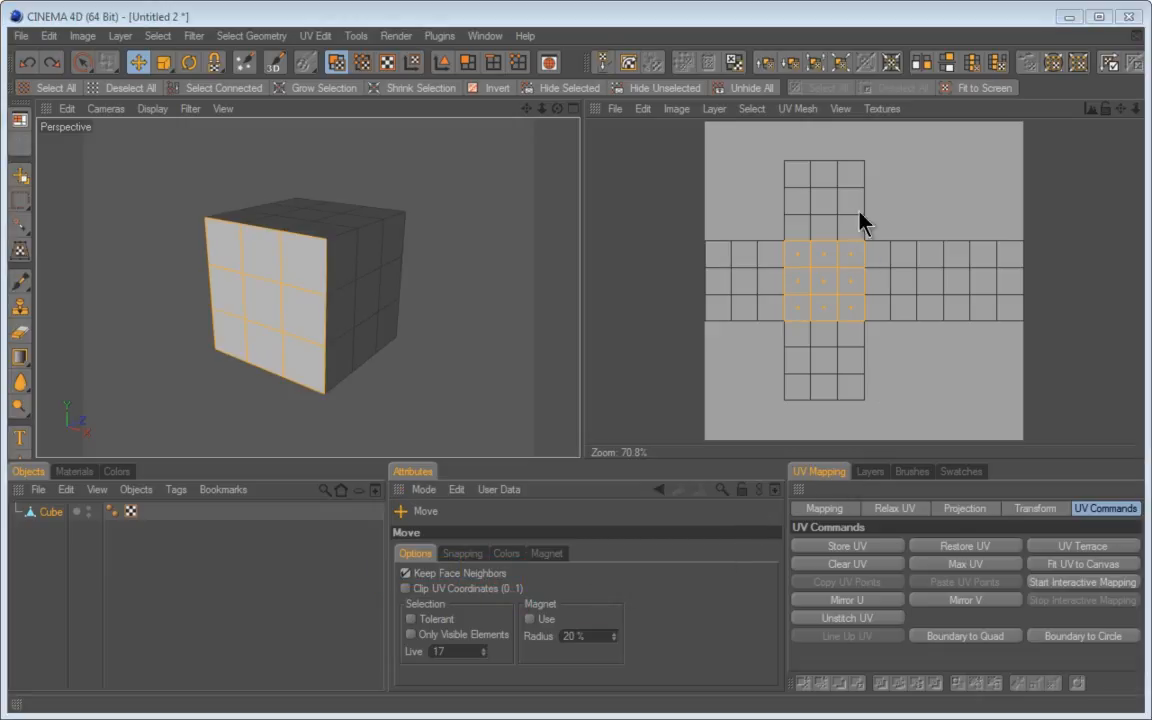
{"action": "left_click_drag", "start_coordinate": [828, 292], "coordinate": [907, 316]}
{"action": "mouse_move", "coordinate": [751, 447]}
{"action": "left_mouse_down"}
{"action": "mouse_move", "coordinate": [742, 439]}
{"action": "mouse_move", "coordinate": [753, 453]}
{"action": "left_mouse_up"}
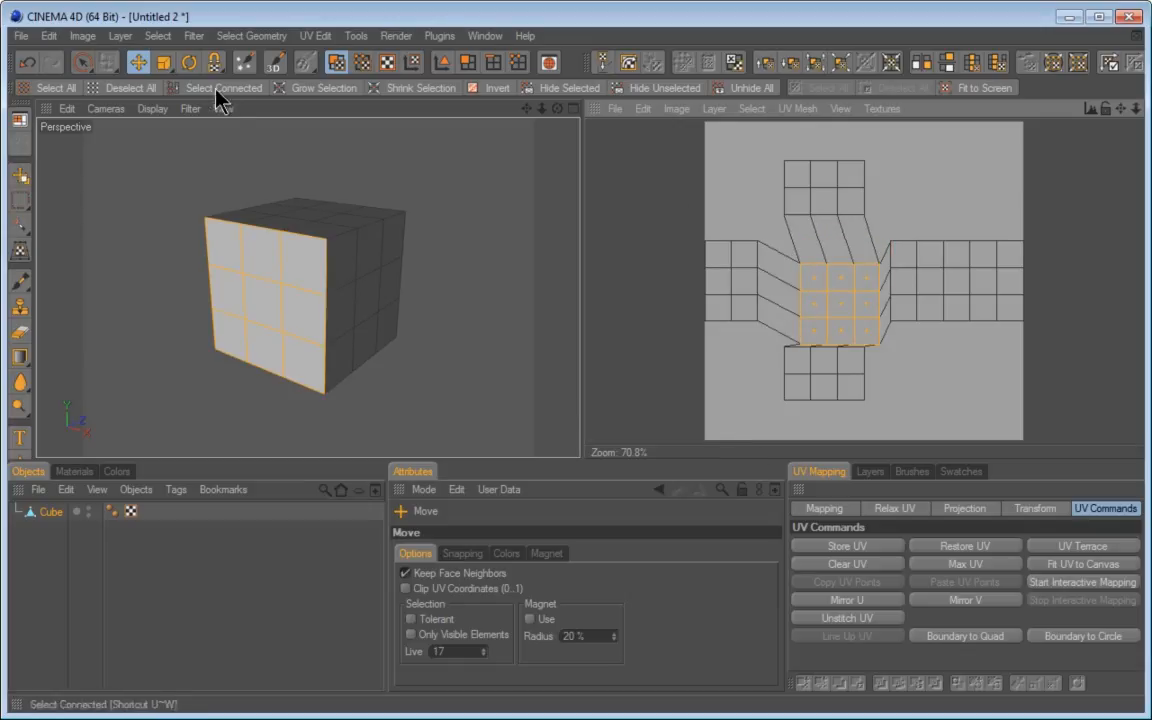
{"action": "left_click", "coordinate": [31, 63]}
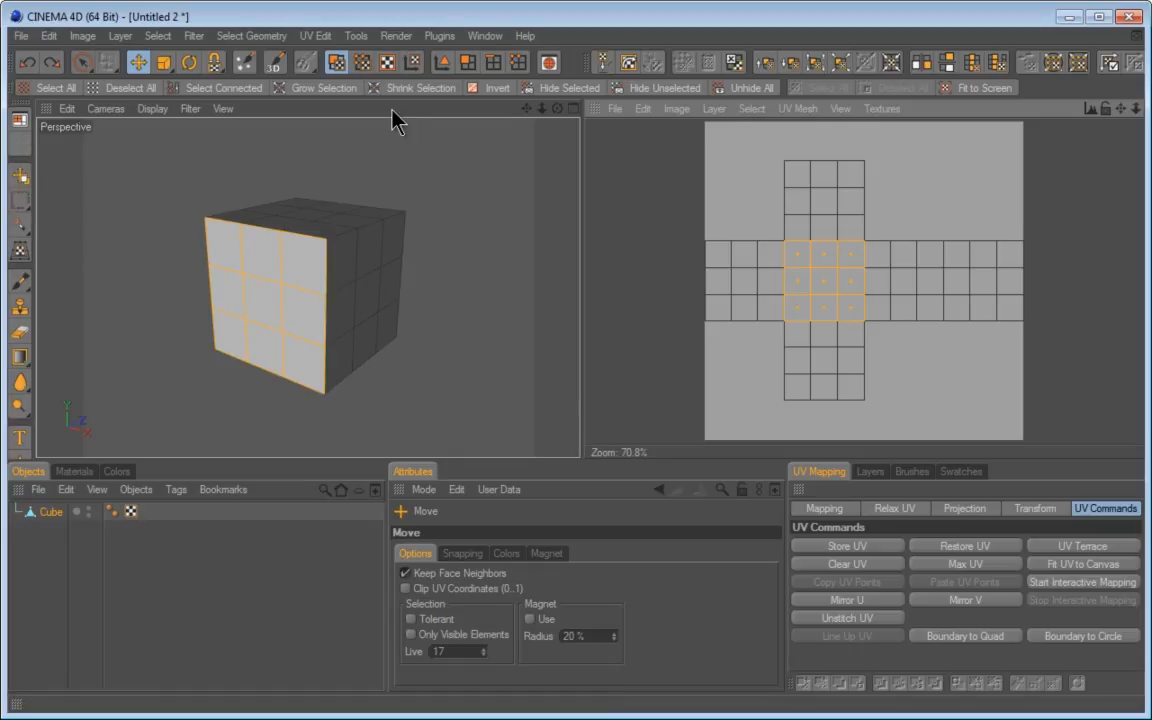
Step: Switch to UV point editing, turn off Keep Face Neighbors, and rectangle-select all the front face's points in the UV view
{"action": "left_click", "coordinate": [362, 63]}
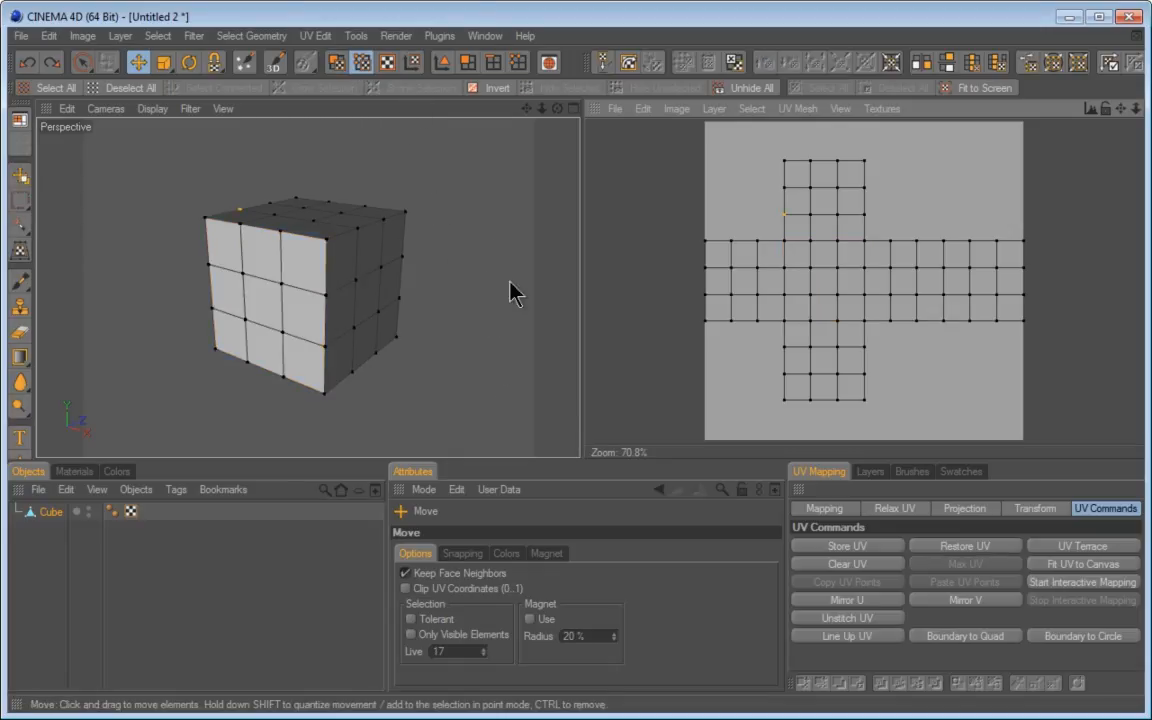
{"action": "left_click", "coordinate": [405, 574]}
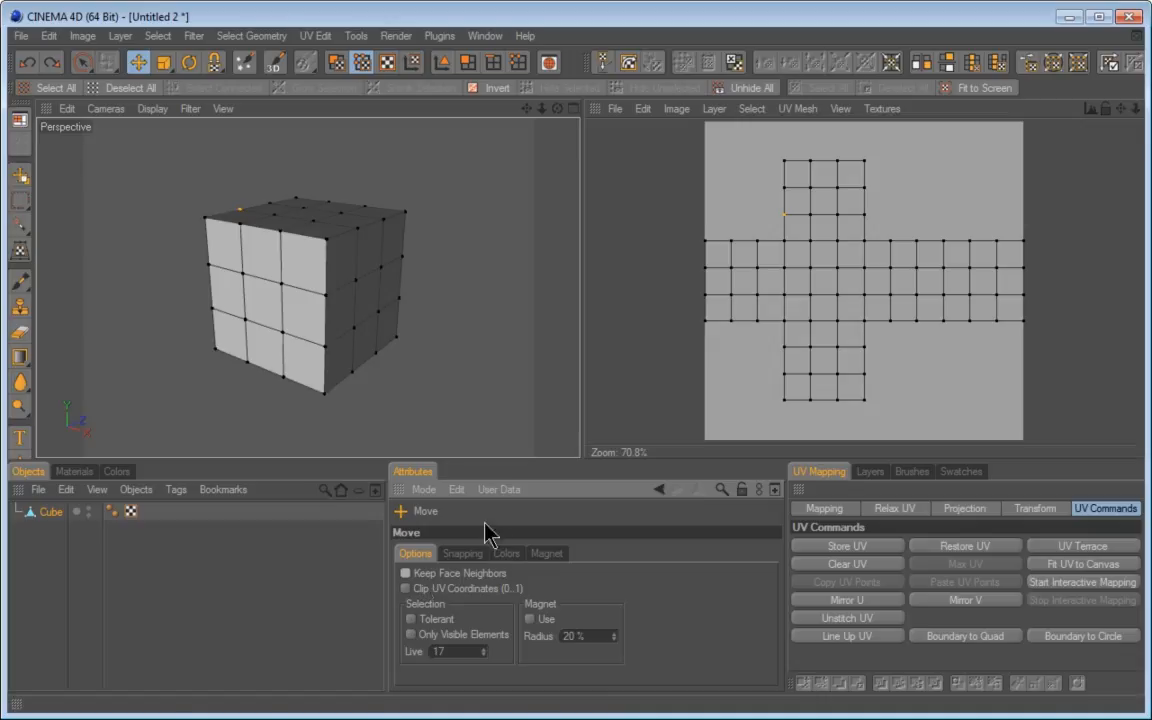
{"action": "left_click_drag", "start_coordinate": [83, 62], "coordinate": [139, 81]}
{"action": "left_click_drag", "start_coordinate": [774, 228], "coordinate": [878, 333]}
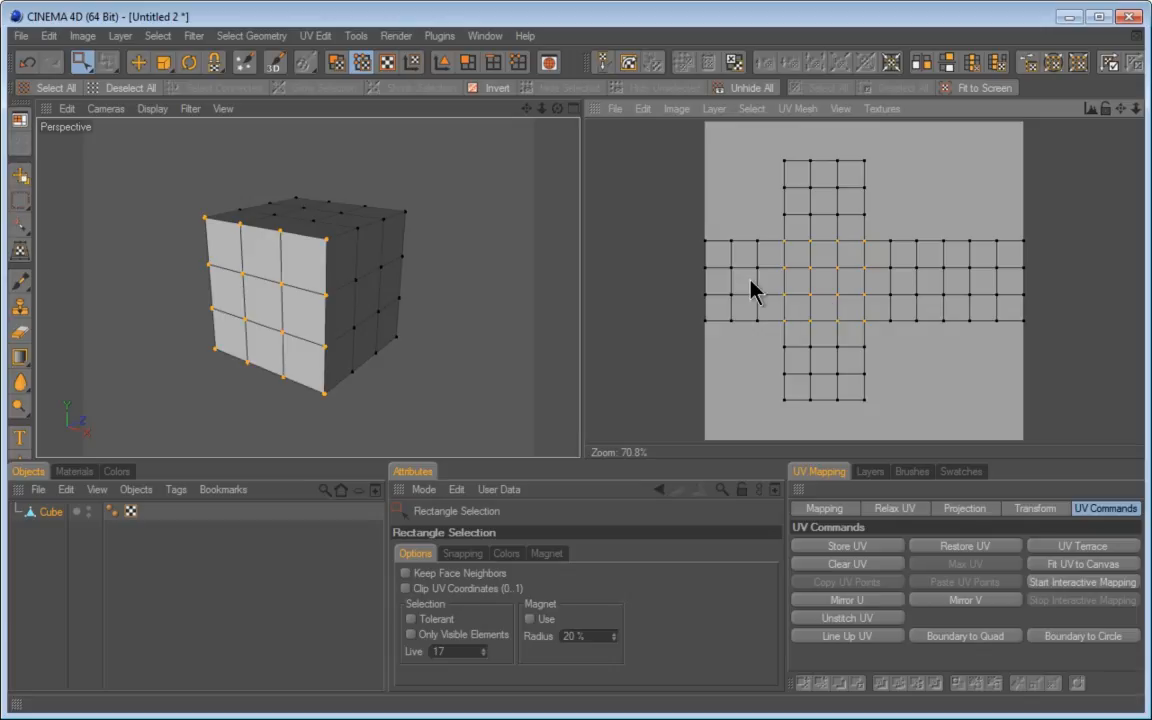
Step: Move the selected front-face UV points slightly with Keep Face Neighbors off, and restore the stored UVs
{"action": "key", "text": "e"}
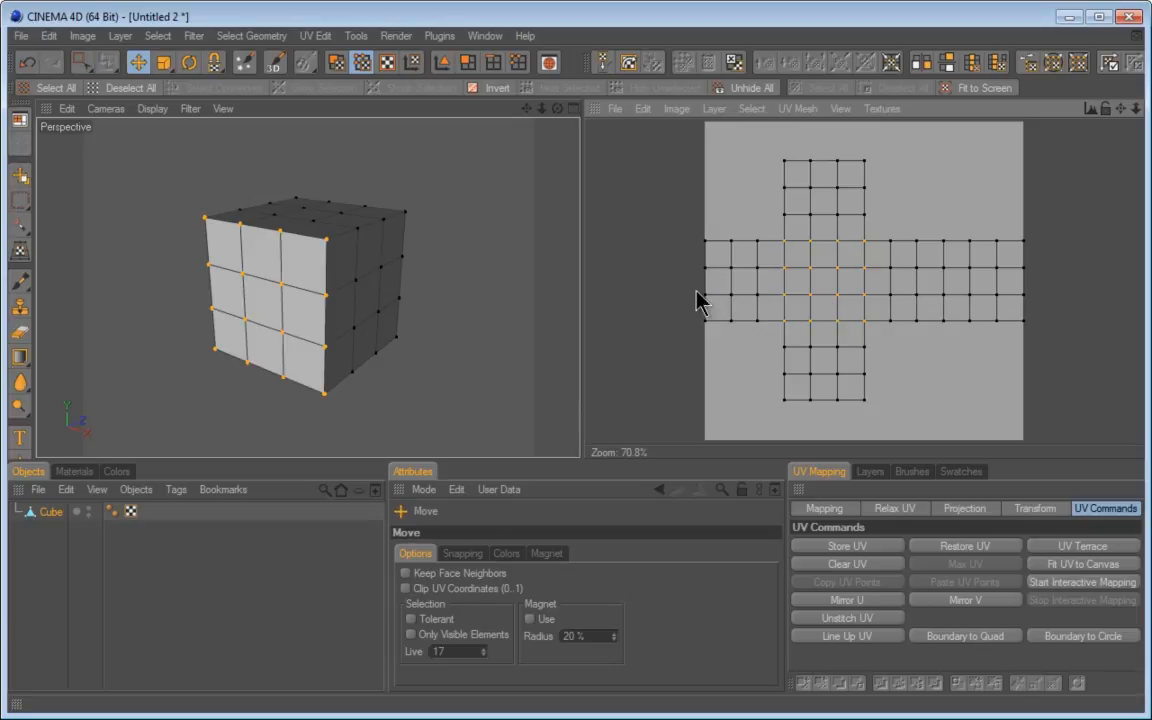
{"action": "mouse_move", "coordinate": [838, 298]}
{"action": "left_mouse_down"}
{"action": "mouse_move", "coordinate": [762, 294]}
{"action": "mouse_move", "coordinate": [848, 312]}
{"action": "mouse_move", "coordinate": [801, 285]}
{"action": "mouse_move", "coordinate": [872, 330]}
{"action": "mouse_move", "coordinate": [786, 275]}
{"action": "mouse_move", "coordinate": [882, 305]}
{"action": "mouse_move", "coordinate": [831, 282]}
{"action": "mouse_move", "coordinate": [819, 298]}
{"action": "mouse_move", "coordinate": [839, 312]}
{"action": "mouse_move", "coordinate": [839, 299]}
{"action": "left_mouse_up"}
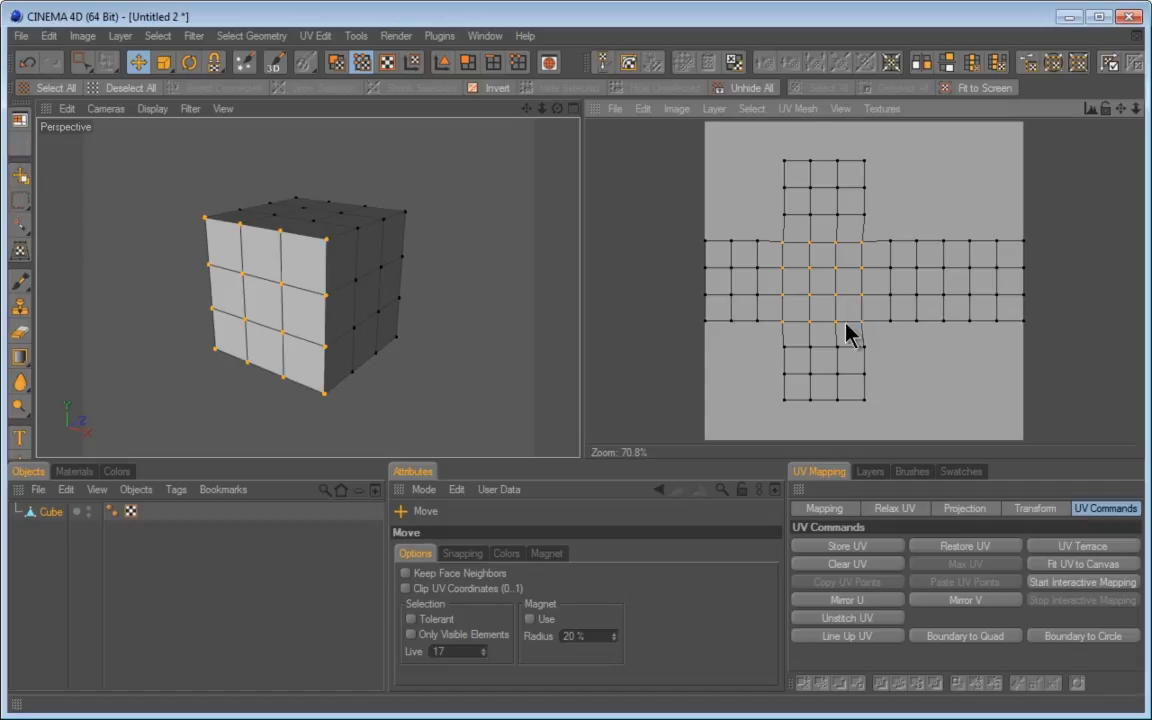
{"action": "left_click", "coordinate": [976, 548]}
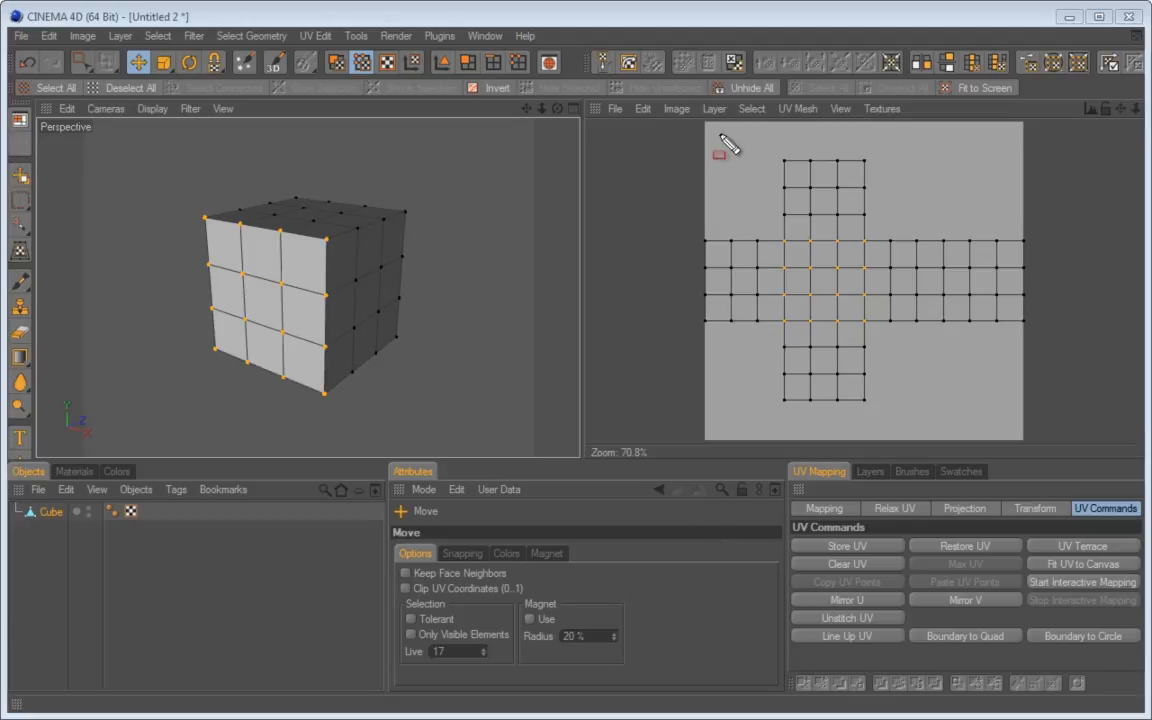
{"action": "mouse_move", "coordinate": [705, 122]}
{"action": "left_mouse_down"}
{"action": "mouse_move", "coordinate": [874, 386]}
{"action": "mouse_move", "coordinate": [972, 434]}
{"action": "mouse_move", "coordinate": [1027, 442]}
{"action": "left_mouse_up"}
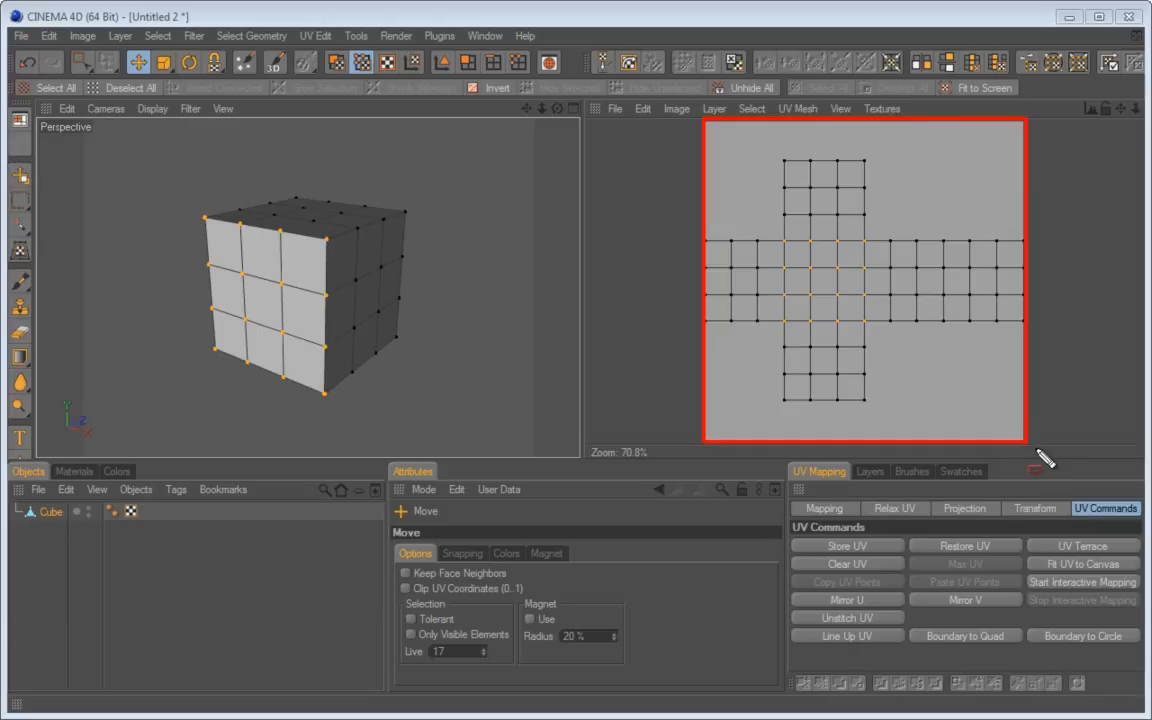
{"action": "key", "text": "Escape"}
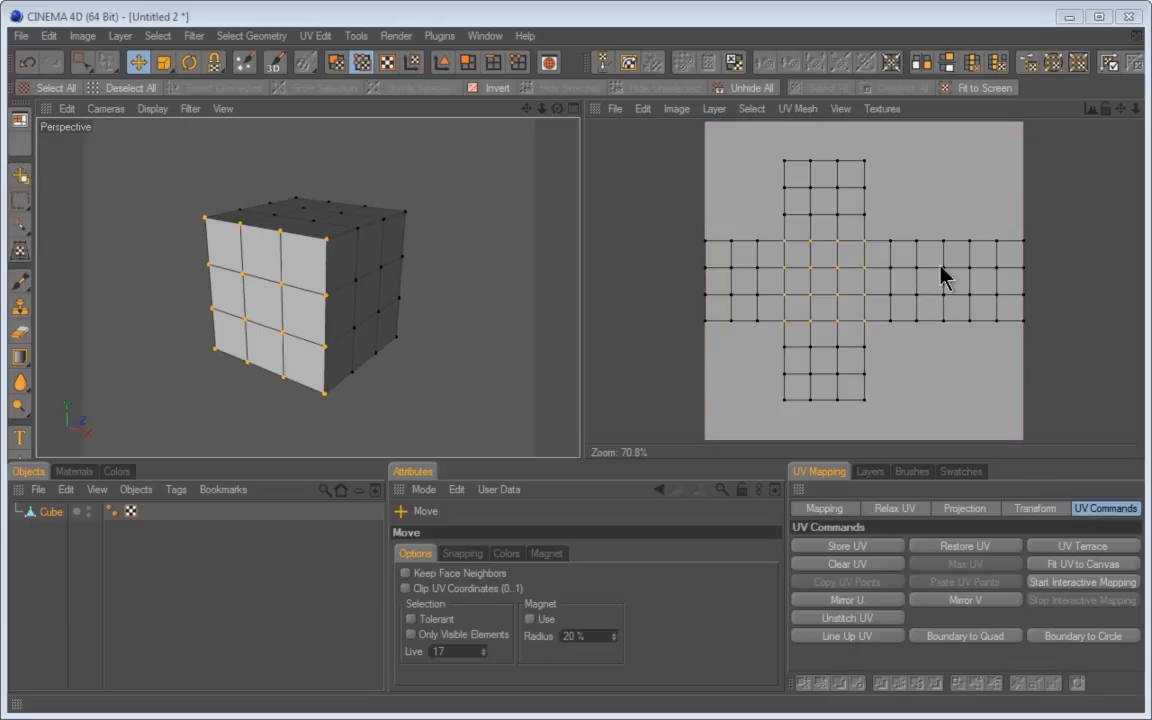
{"action": "key", "text": "ctrl+shift+d"}
{"action": "mouse_move", "coordinate": [674, 102]}
{"action": "left_mouse_down"}
{"action": "mouse_move", "coordinate": [690, 140]}
{"action": "mouse_move", "coordinate": [710, 104]}
{"action": "left_mouse_up"}
{"action": "left_click_drag", "start_coordinate": [1013, 398], "coordinate": [1020, 443]}
{"action": "left_click_drag", "start_coordinate": [1048, 397], "coordinate": [1047, 440]}
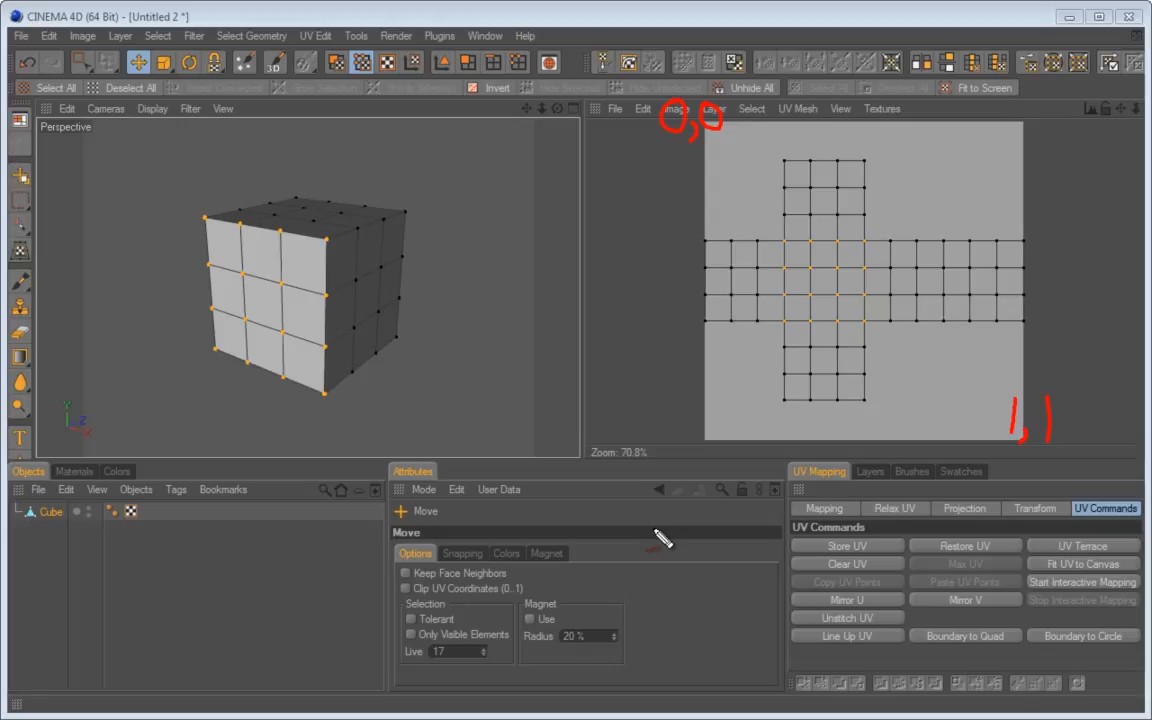
{"action": "key", "text": "e"}
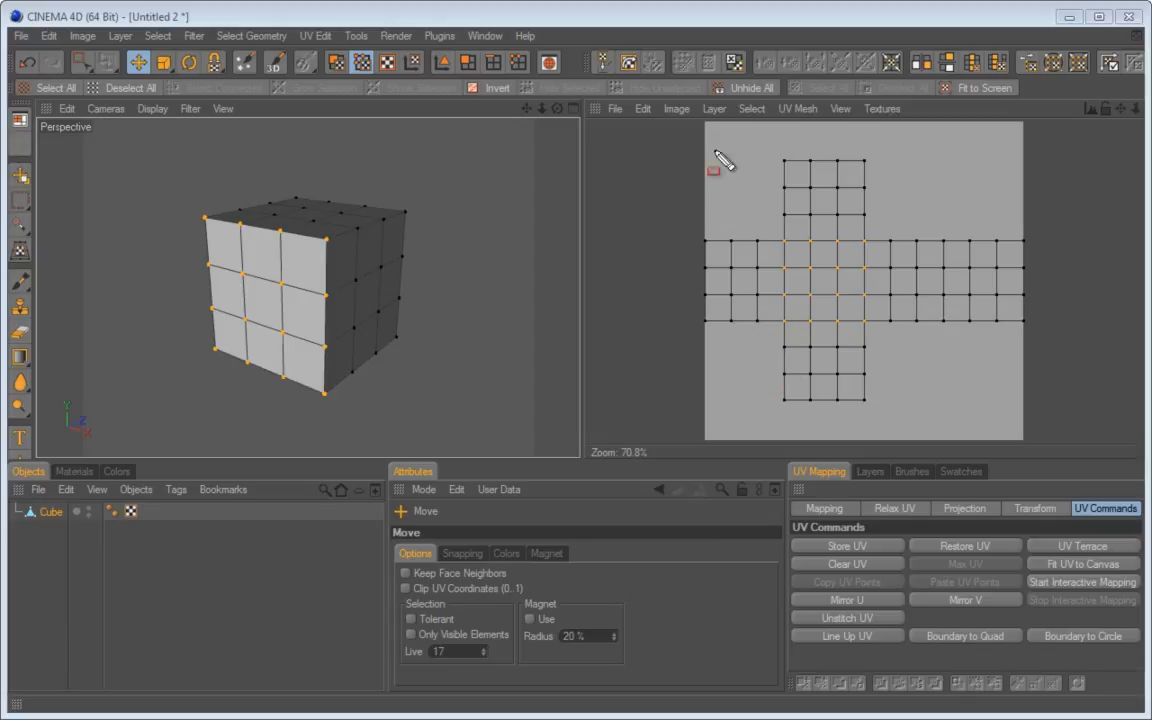
{"action": "mouse_move", "coordinate": [702, 119]}
{"action": "left_mouse_down", "text": "ctrl"}
{"action": "mouse_move", "coordinate": [874, 424]}
{"action": "mouse_move", "coordinate": [1027, 441]}
{"action": "left_mouse_up", "text": "ctrl"}
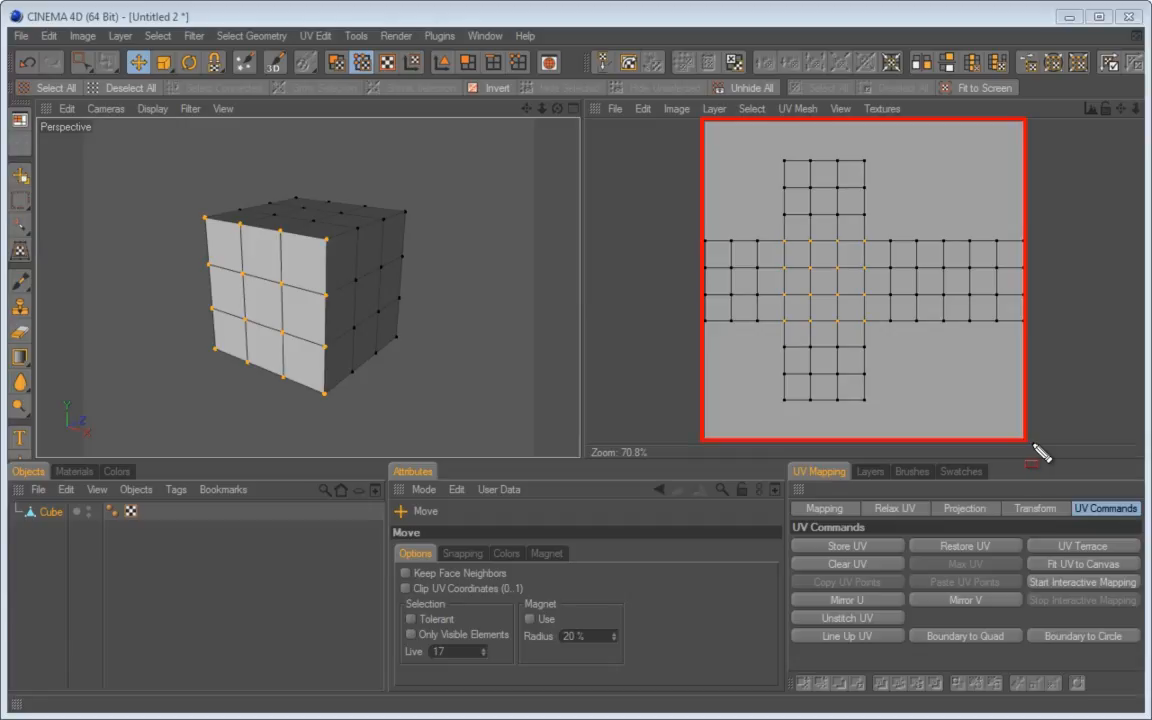
Step: Enable Clip UV Coordinates (0..1), try moving the selected front-face points into the canvas's lower-right corner, and undo the move
{"action": "left_click", "coordinate": [405, 588]}
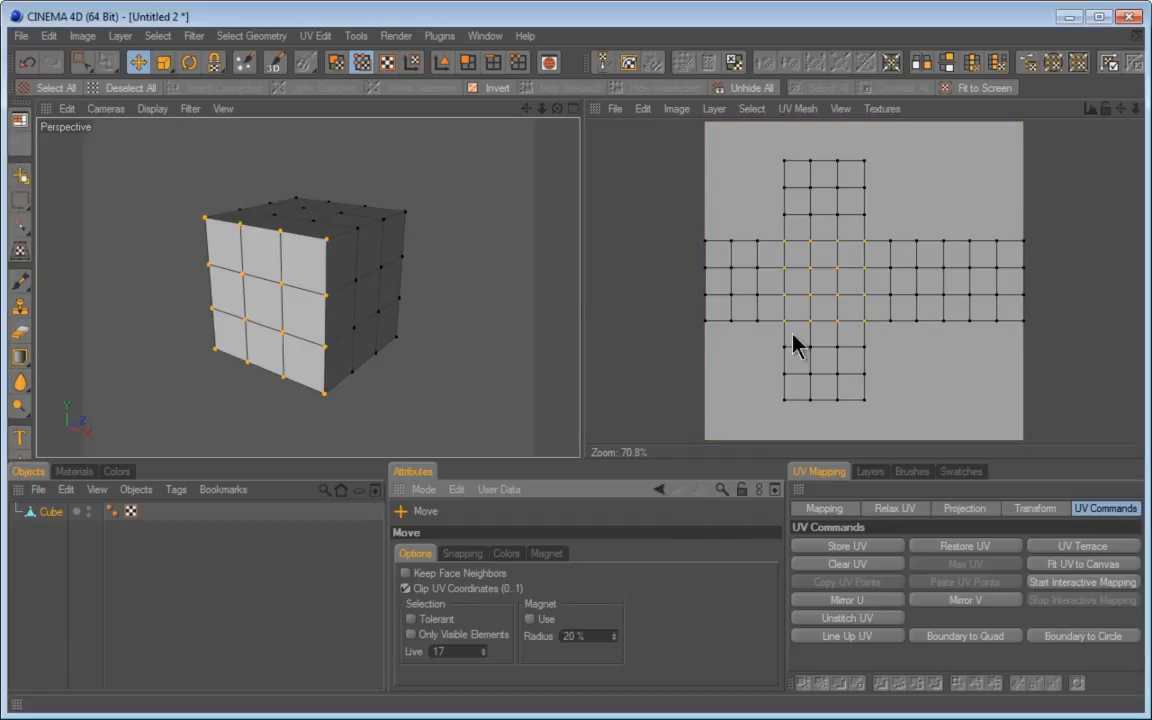
{"action": "left_click_drag", "start_coordinate": [838, 296], "coordinate": [996, 414]}
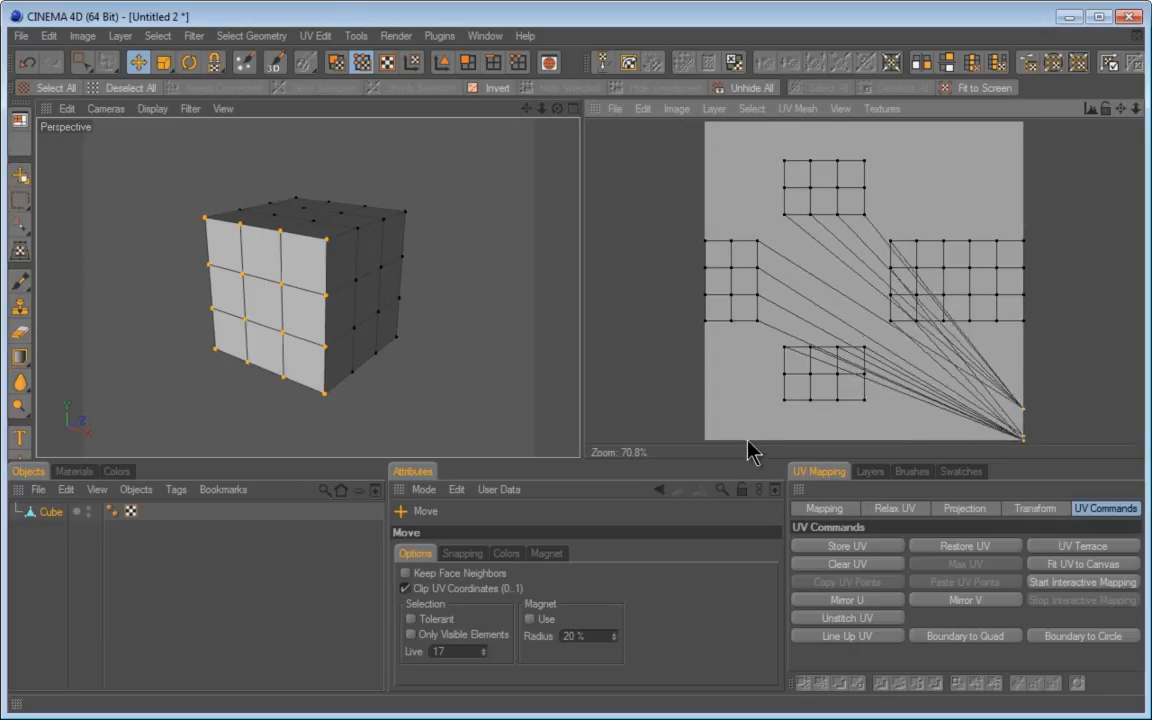
{"action": "key", "text": "ctrl+z"}
{"action": "key", "text": "ctrl+z"}
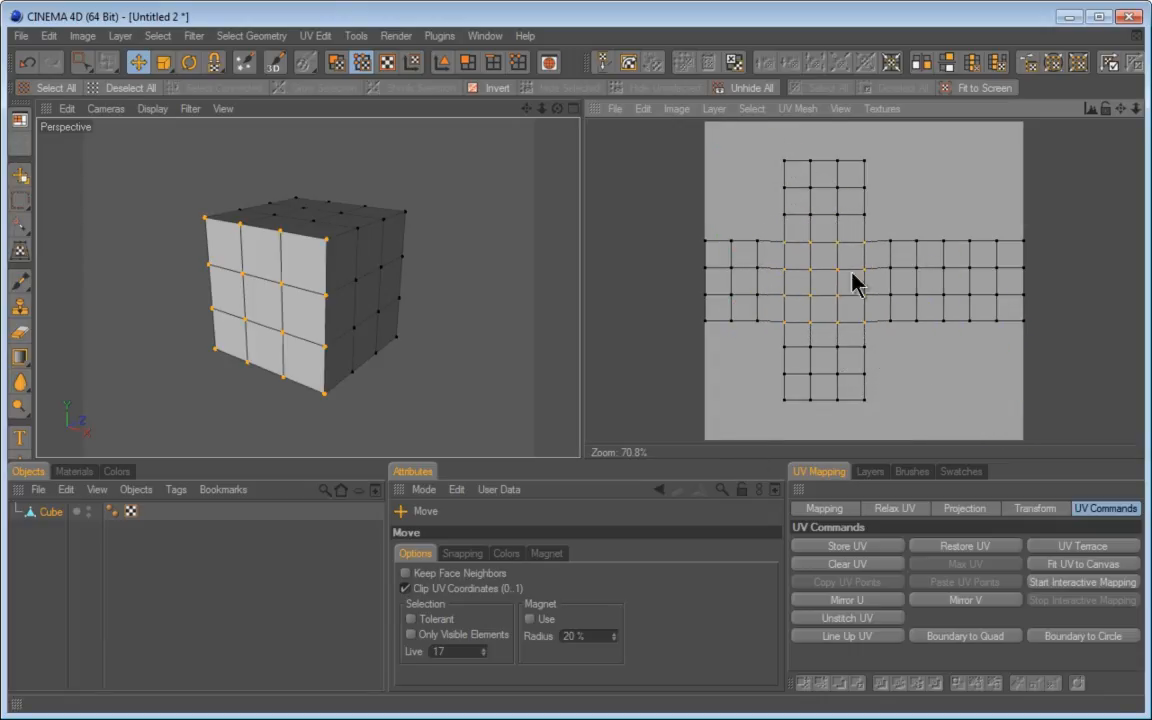
Step: Switch to UV polygon editing and move the selected front-face UV block slightly up with Clip UV Coordinates on
{"action": "left_click", "coordinate": [338, 62]}
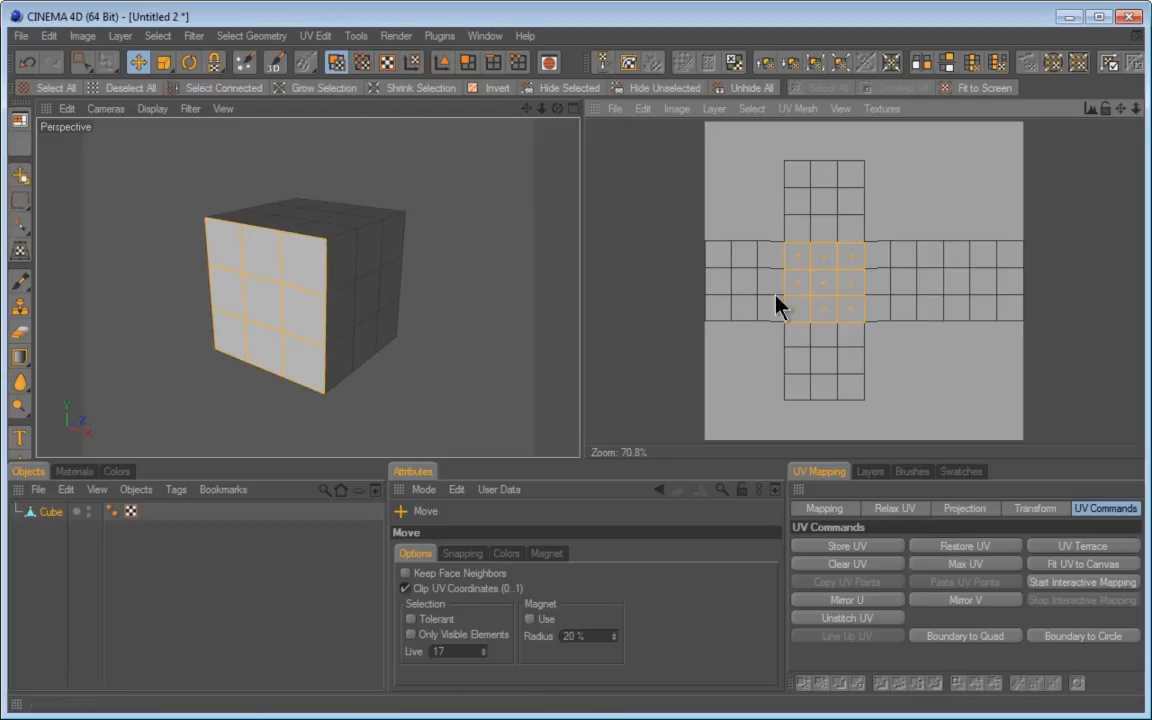
{"action": "left_click_drag", "start_coordinate": [828, 300], "coordinate": [822, 277]}
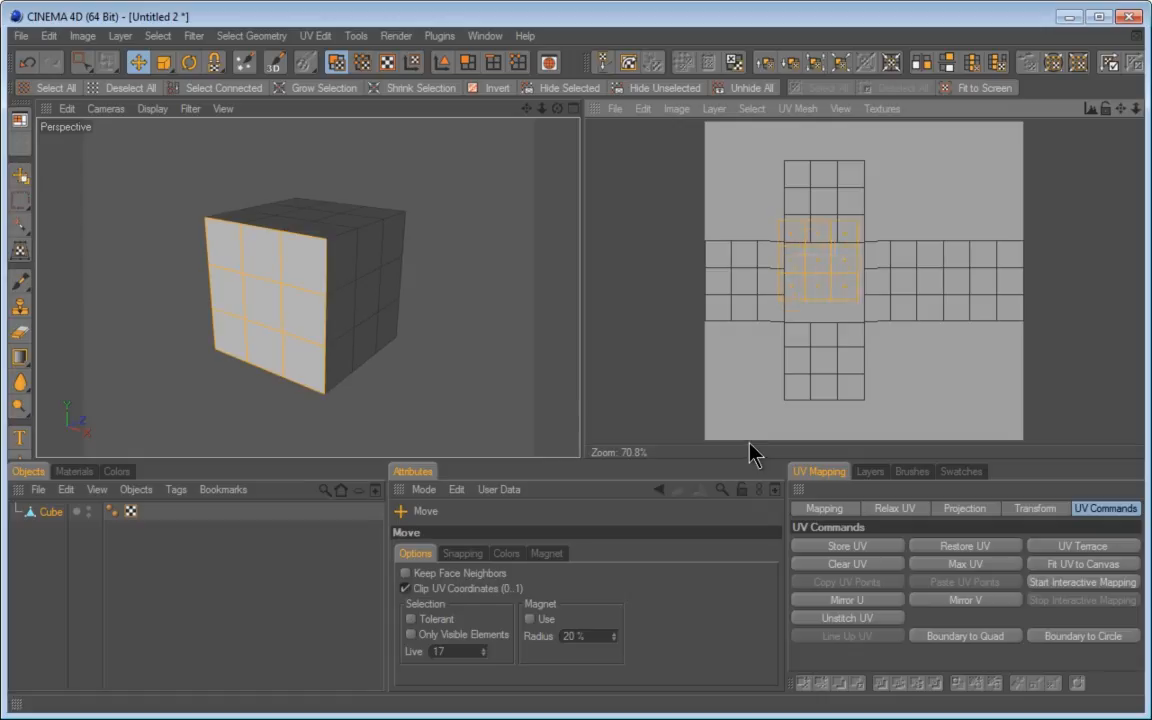